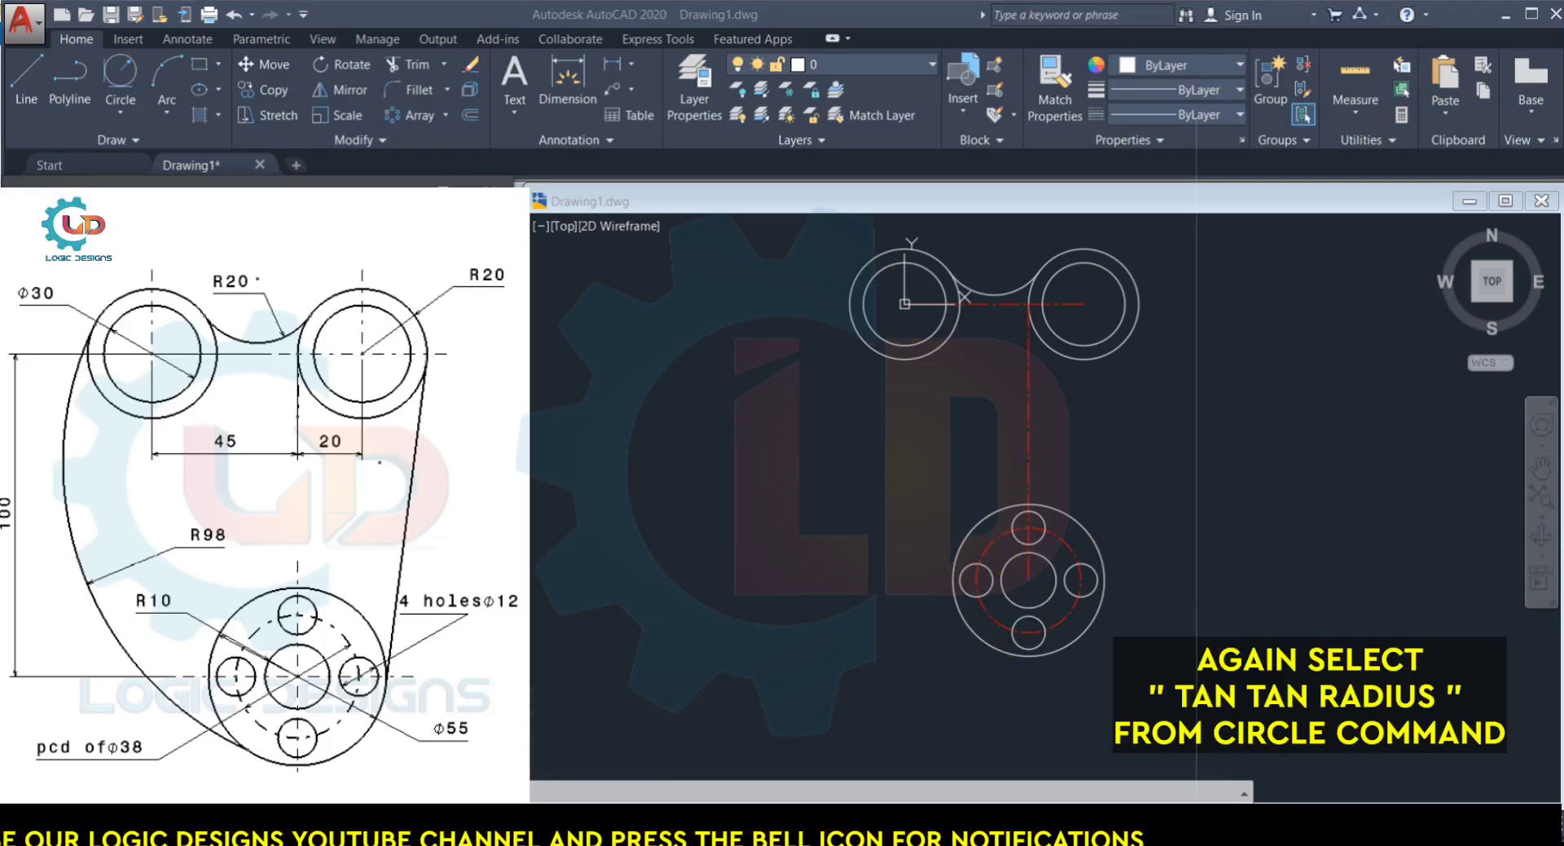
# Step: Draw a Tan, Tan, Radius circle of radius 98 tangent to the upper-left outer circle and the large lower circle
pyautogui.click(130, 103)
pyautogui.click(167, 324)
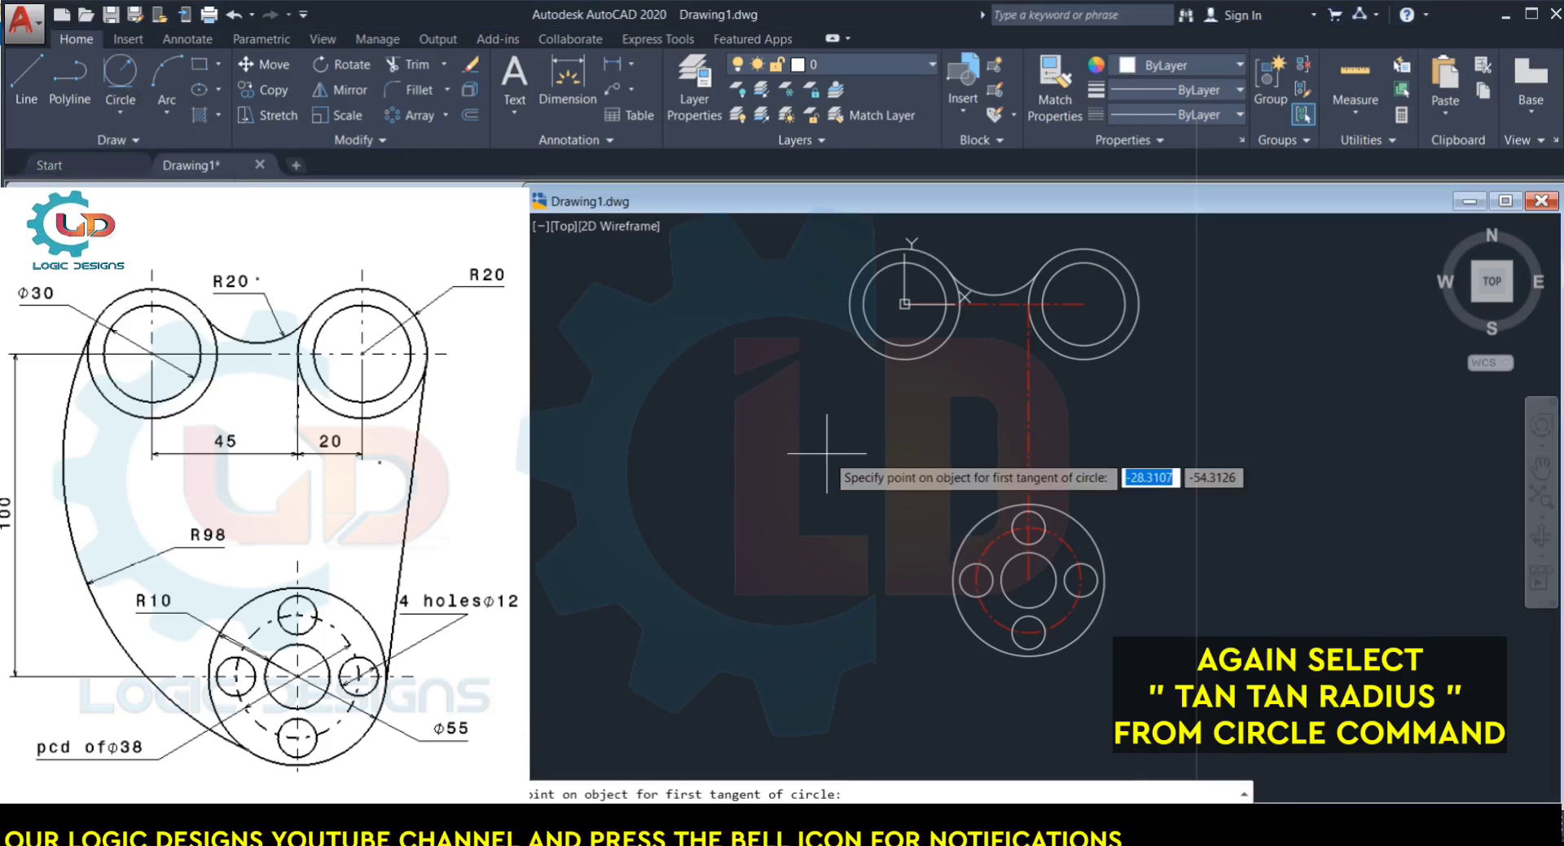
pyautogui.click(852, 307)
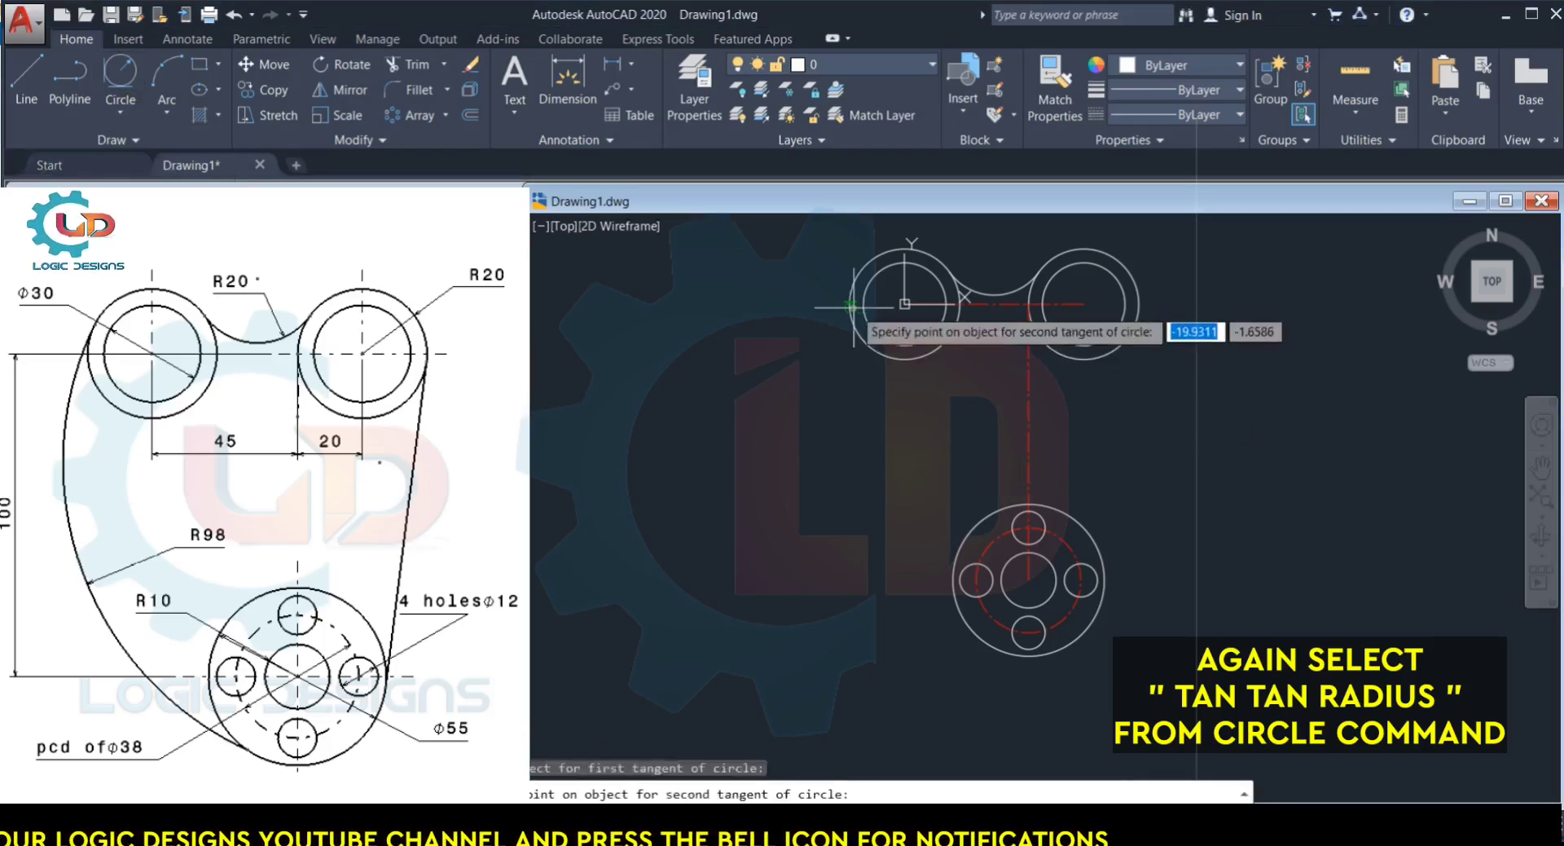
pyautogui.click(965, 618)
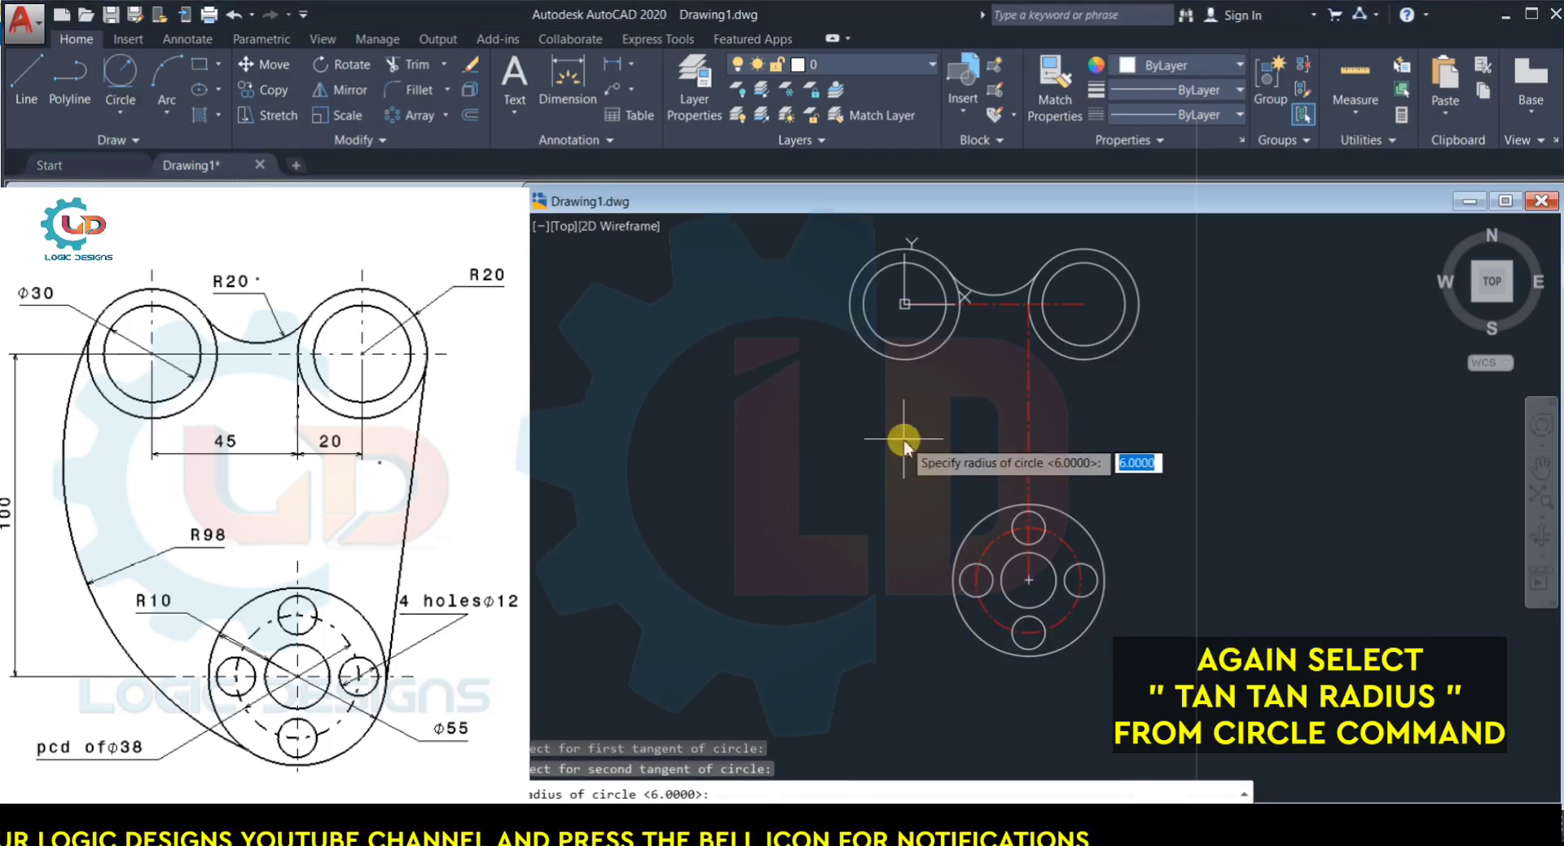
pyautogui.write('98')
pyautogui.press('Return')
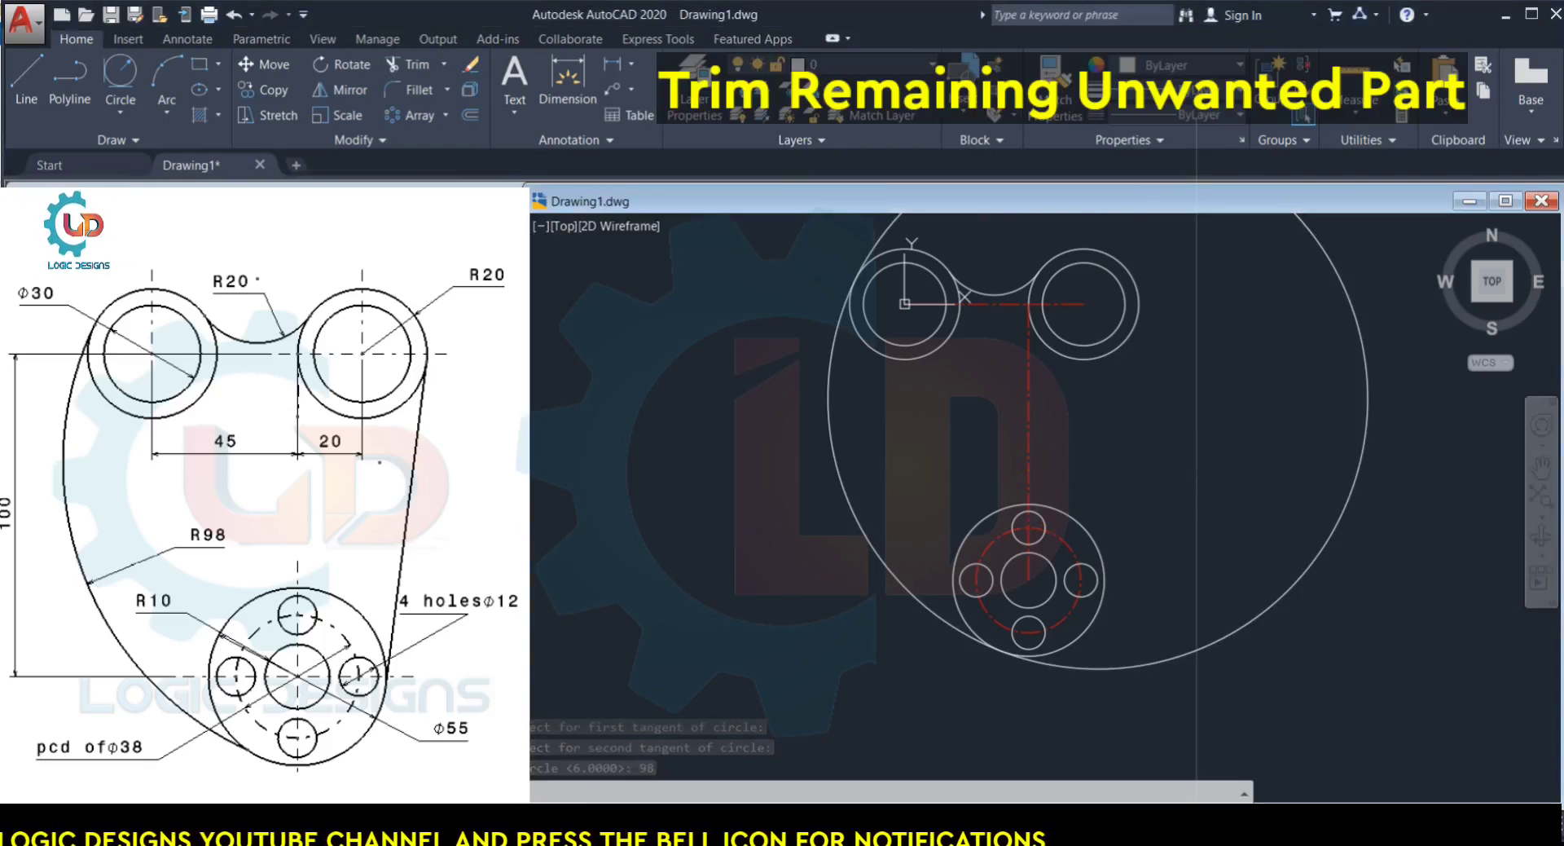
# Step: Trim the radius 98 circle down to the left-hand arc joining the upper-left outer circle and the large lower circle
pyautogui.scroll(2, 1220, 515)
pyautogui.scroll(4, 1220, 514)
pyautogui.scroll(-4, 1179, 511)
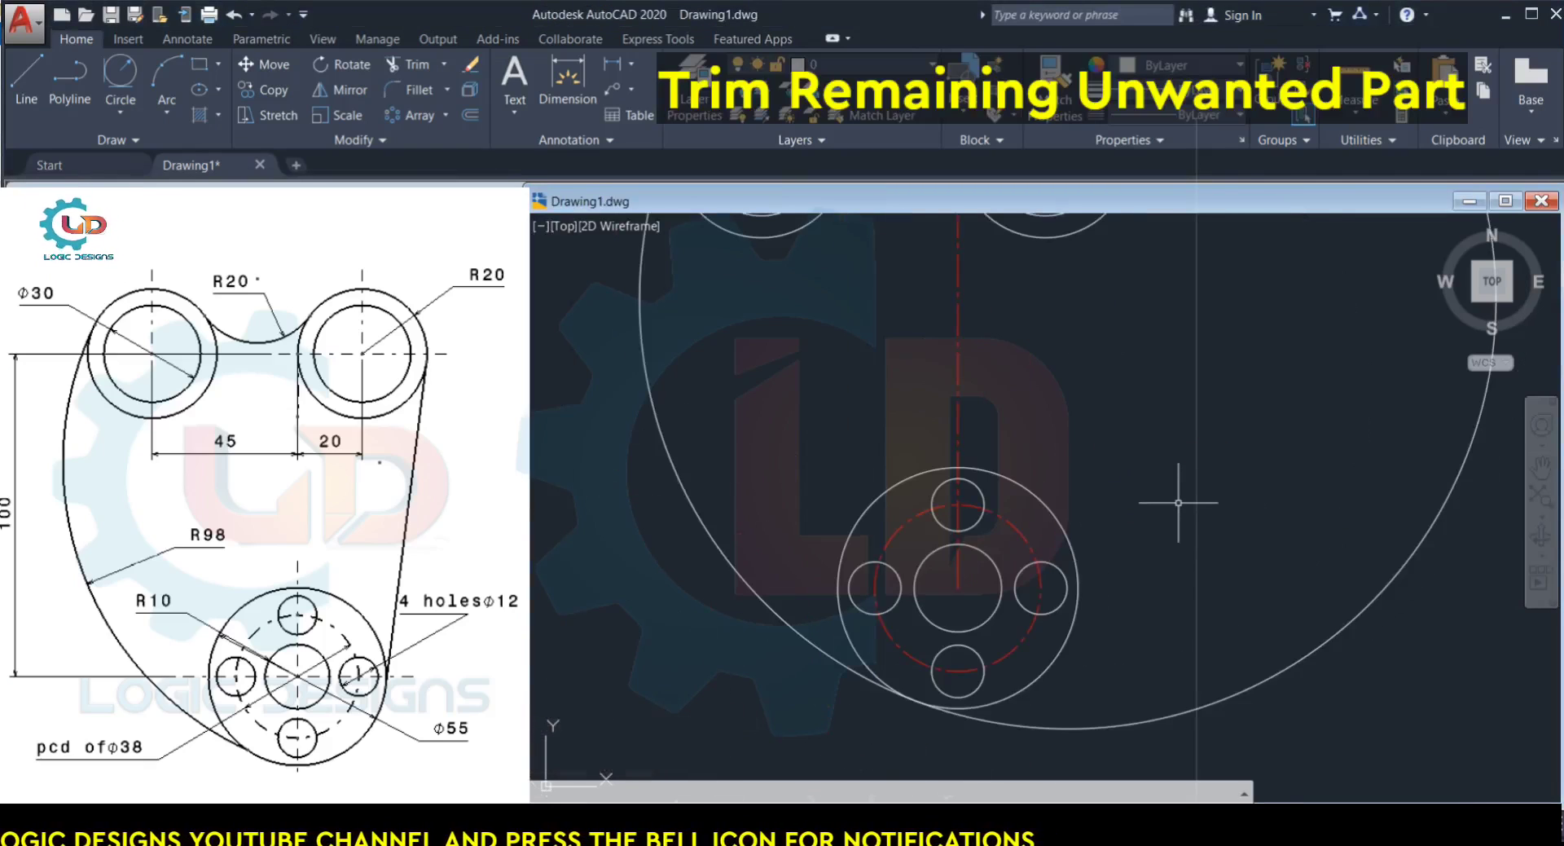
pyautogui.scroll(-2, 1178, 503)
pyautogui.moveTo(1183, 492); pyautogui.dragTo(1095, 538, button='middle')
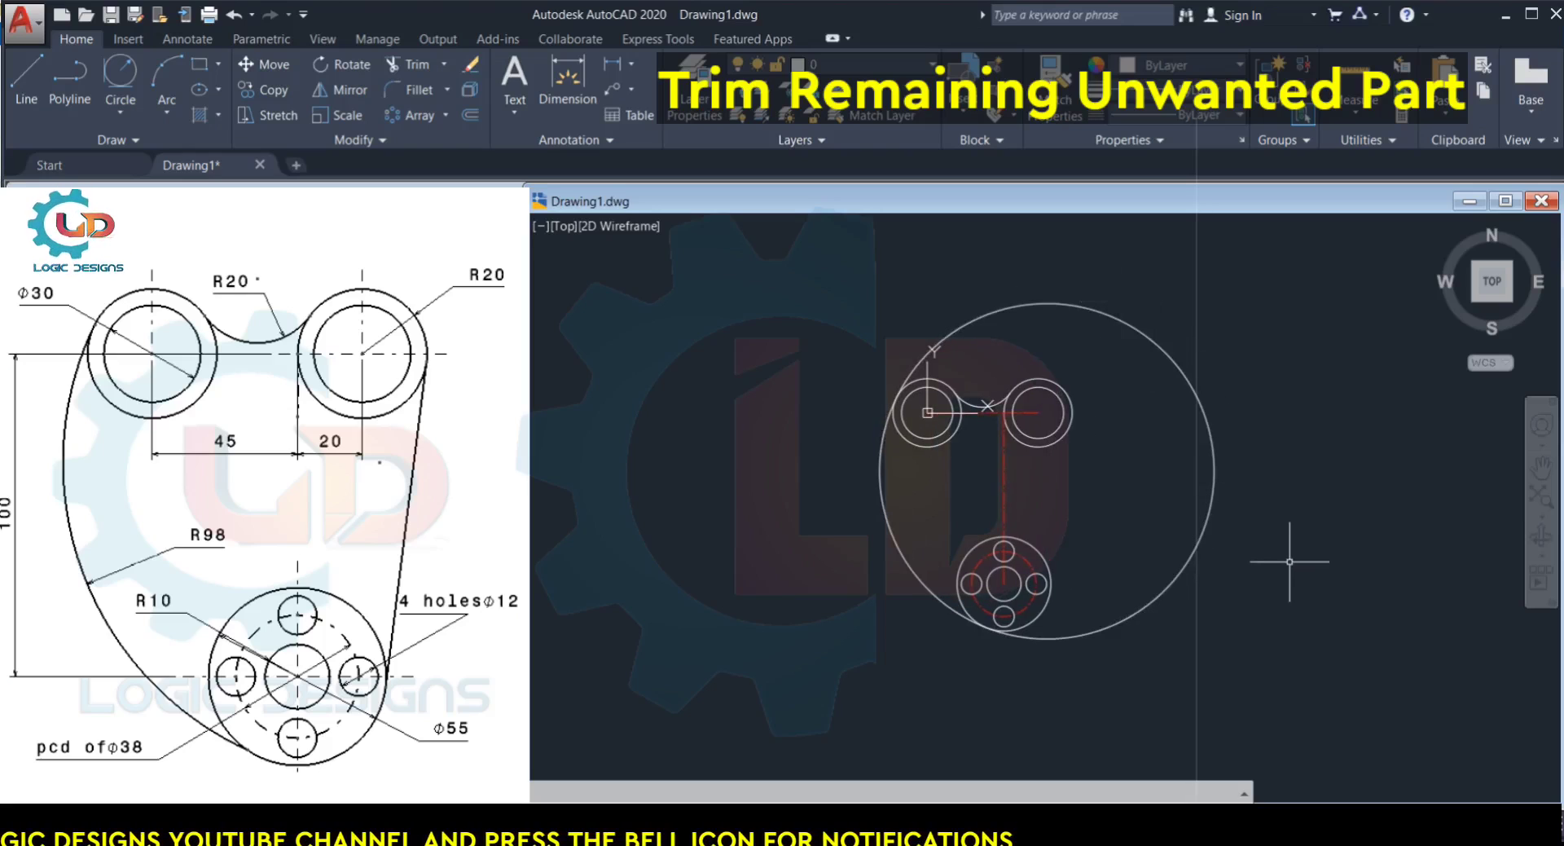
pyautogui.press('Return')
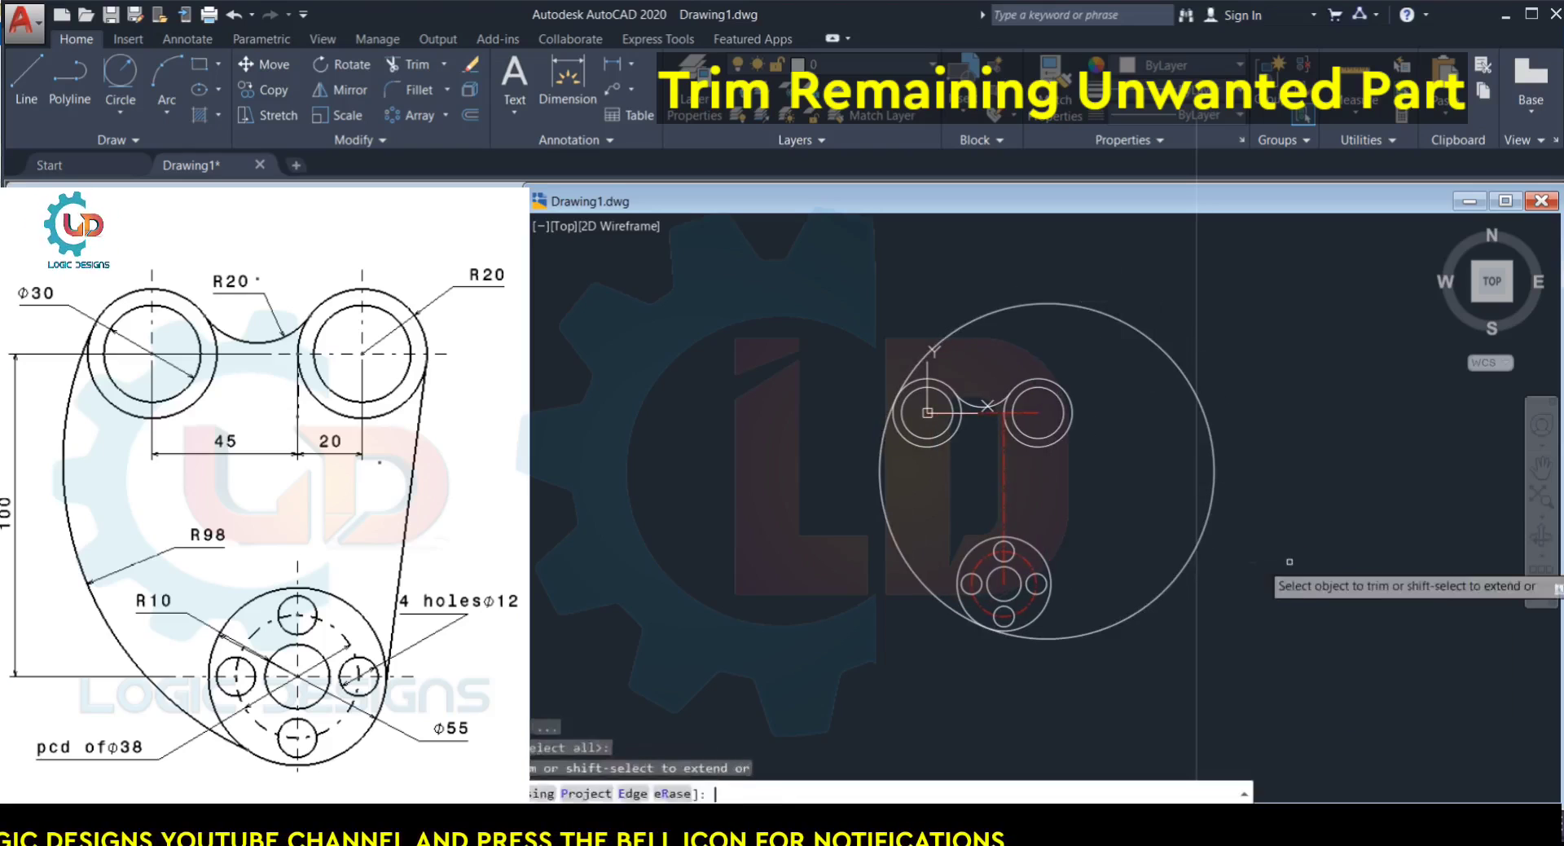
pyautogui.click(1199, 405)
pyautogui.click(983, 317)
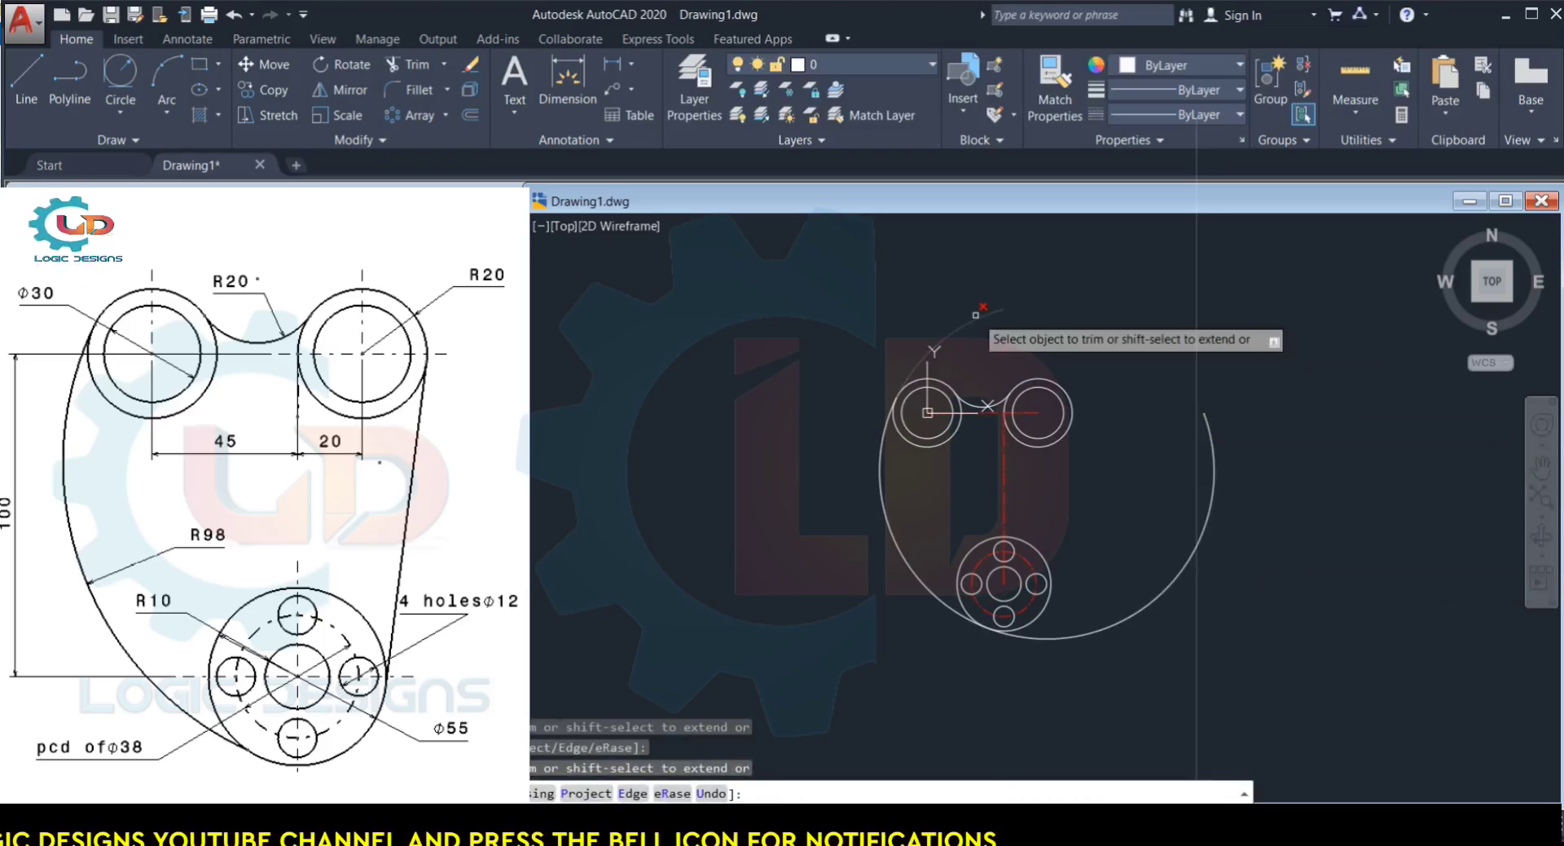
pyautogui.click(1185, 560)
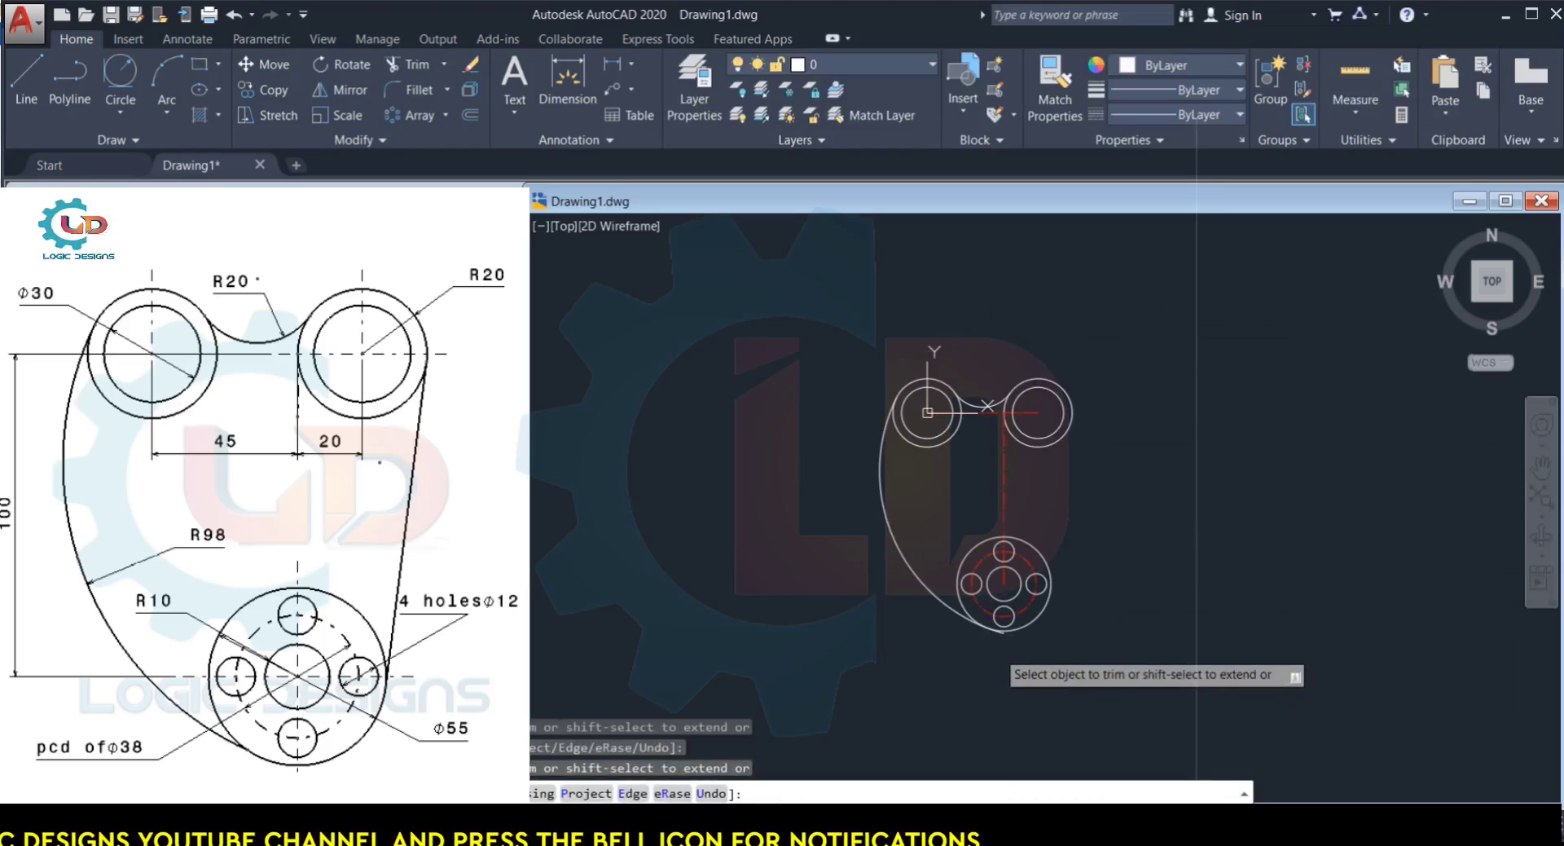
pyautogui.scroll(2, 1002, 644)
pyautogui.scroll(4, 1001, 641)
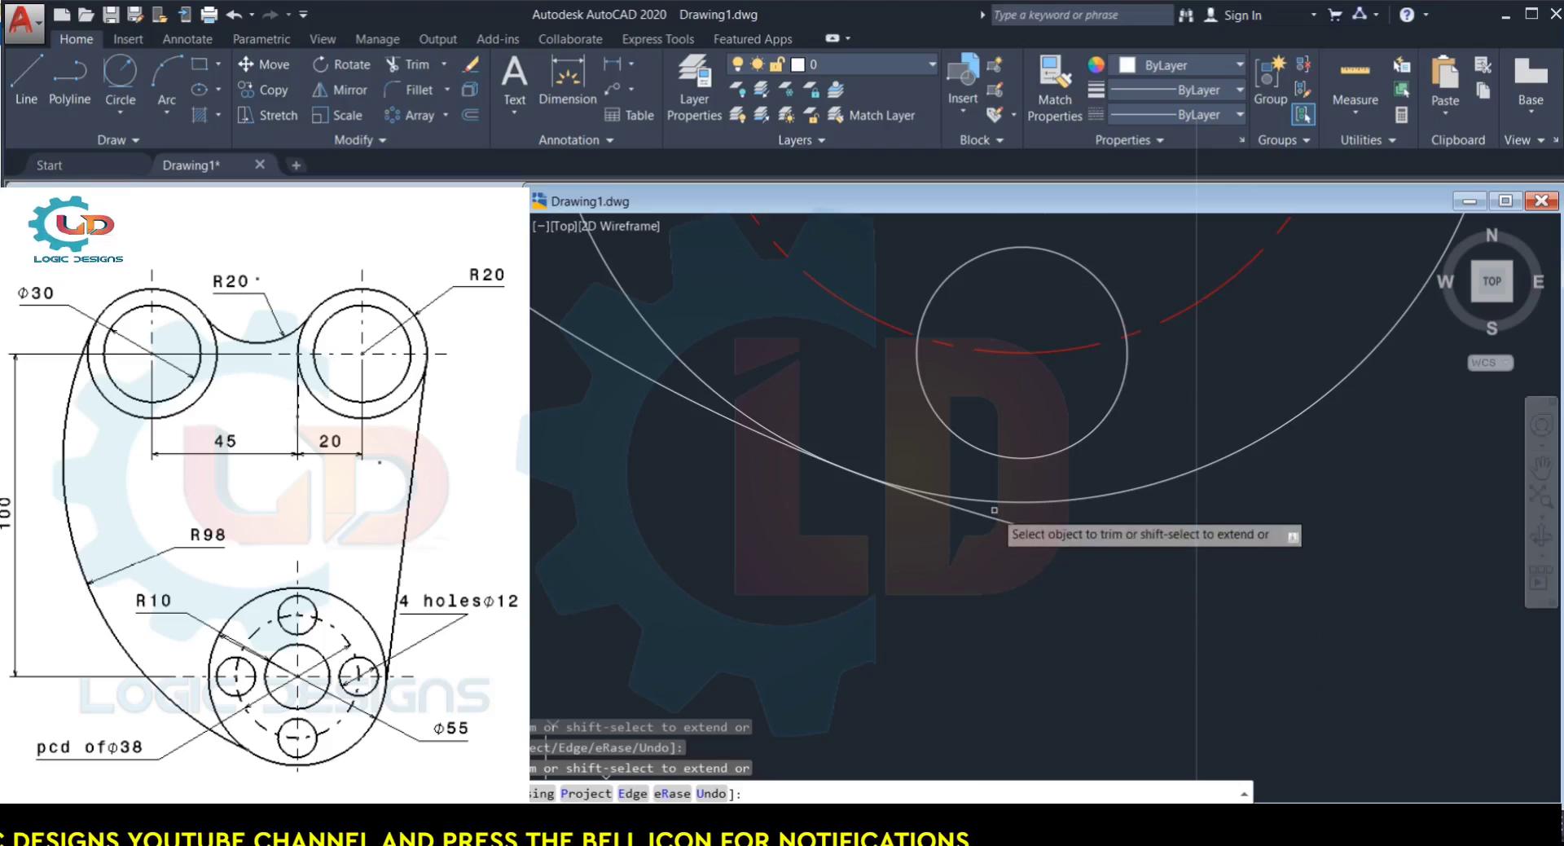
pyautogui.scroll(3, 848, 469)
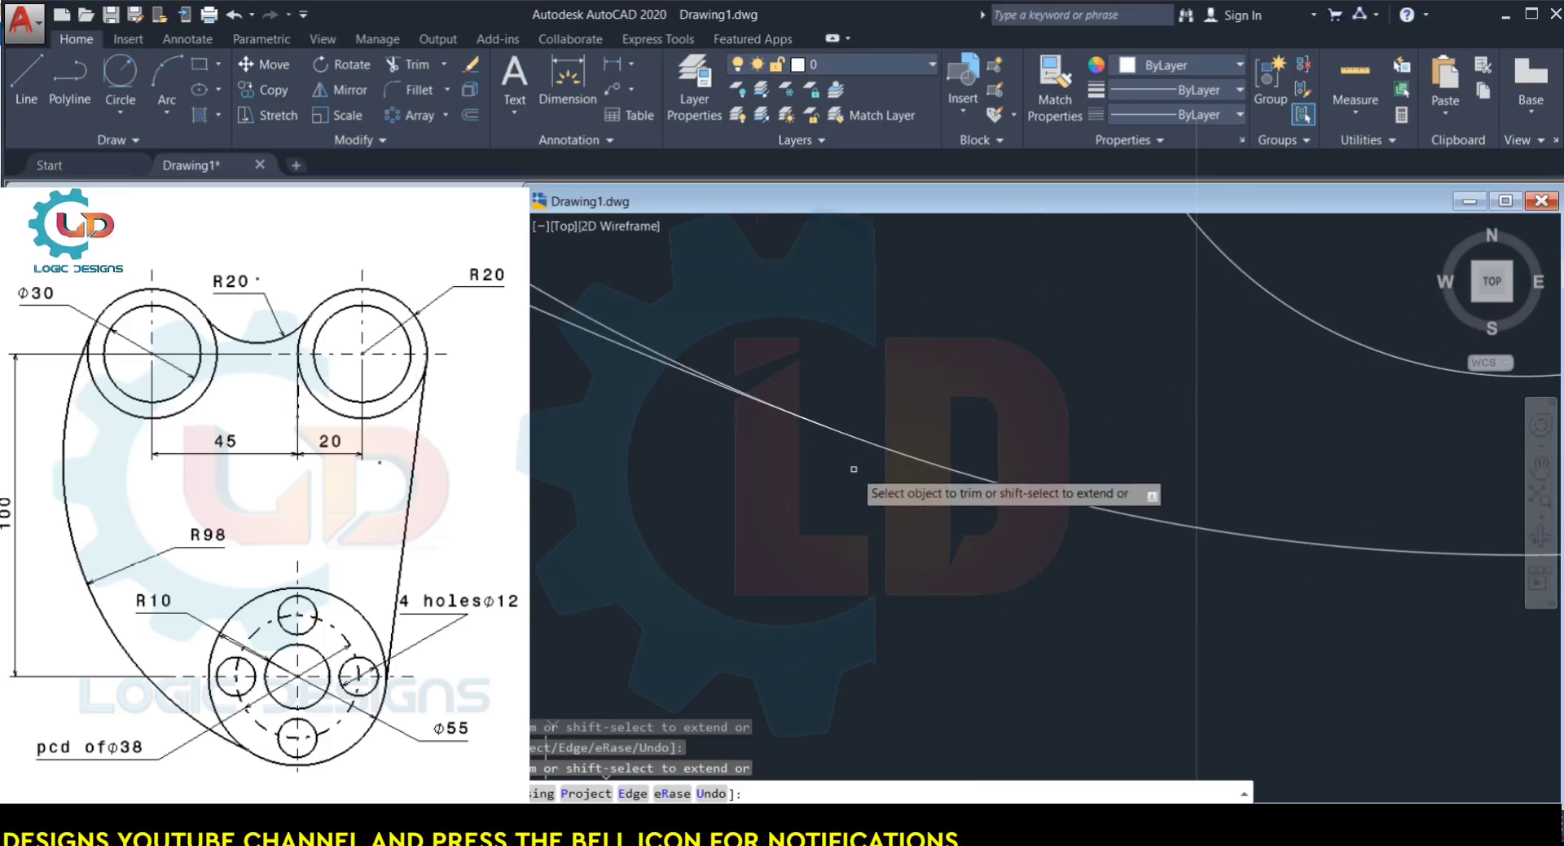
pyautogui.scroll(-6, 815, 420)
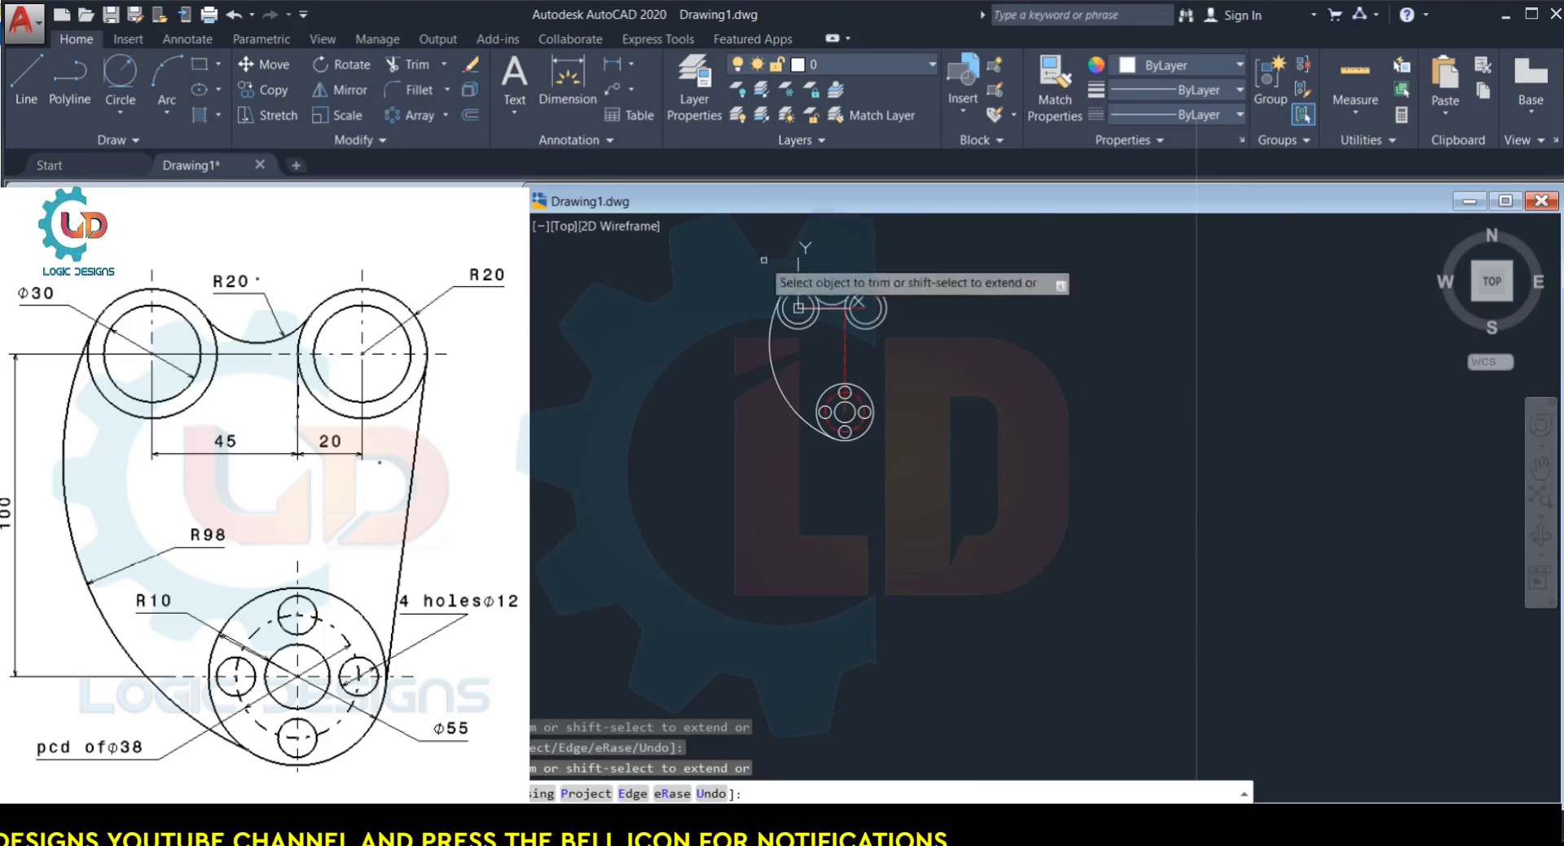
pyautogui.scroll(5, 800, 319)
pyautogui.scroll(-5, 881, 418)
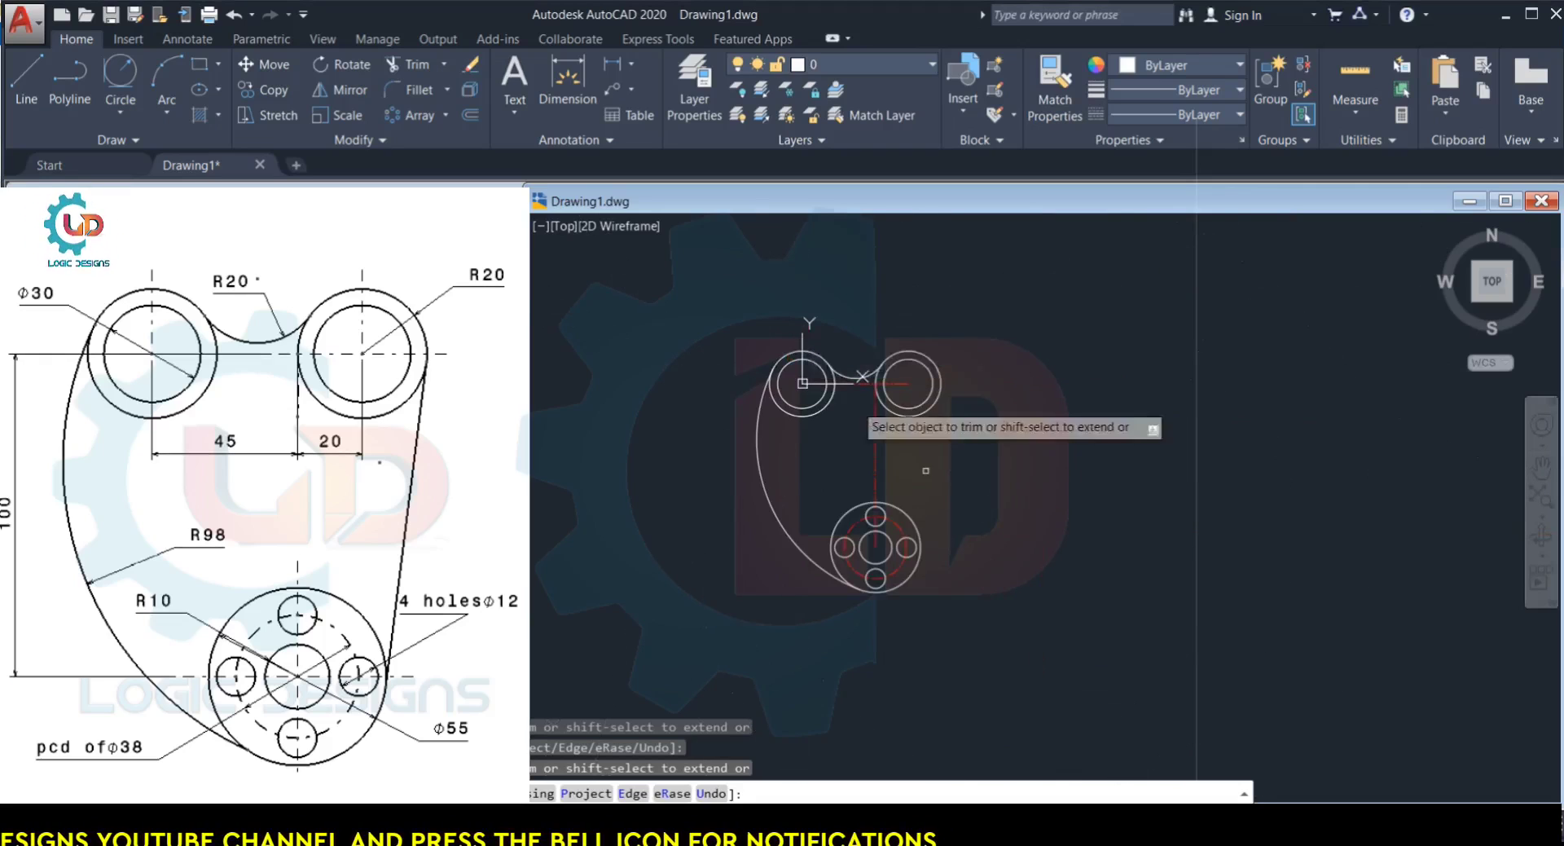
pyautogui.press('Escape')
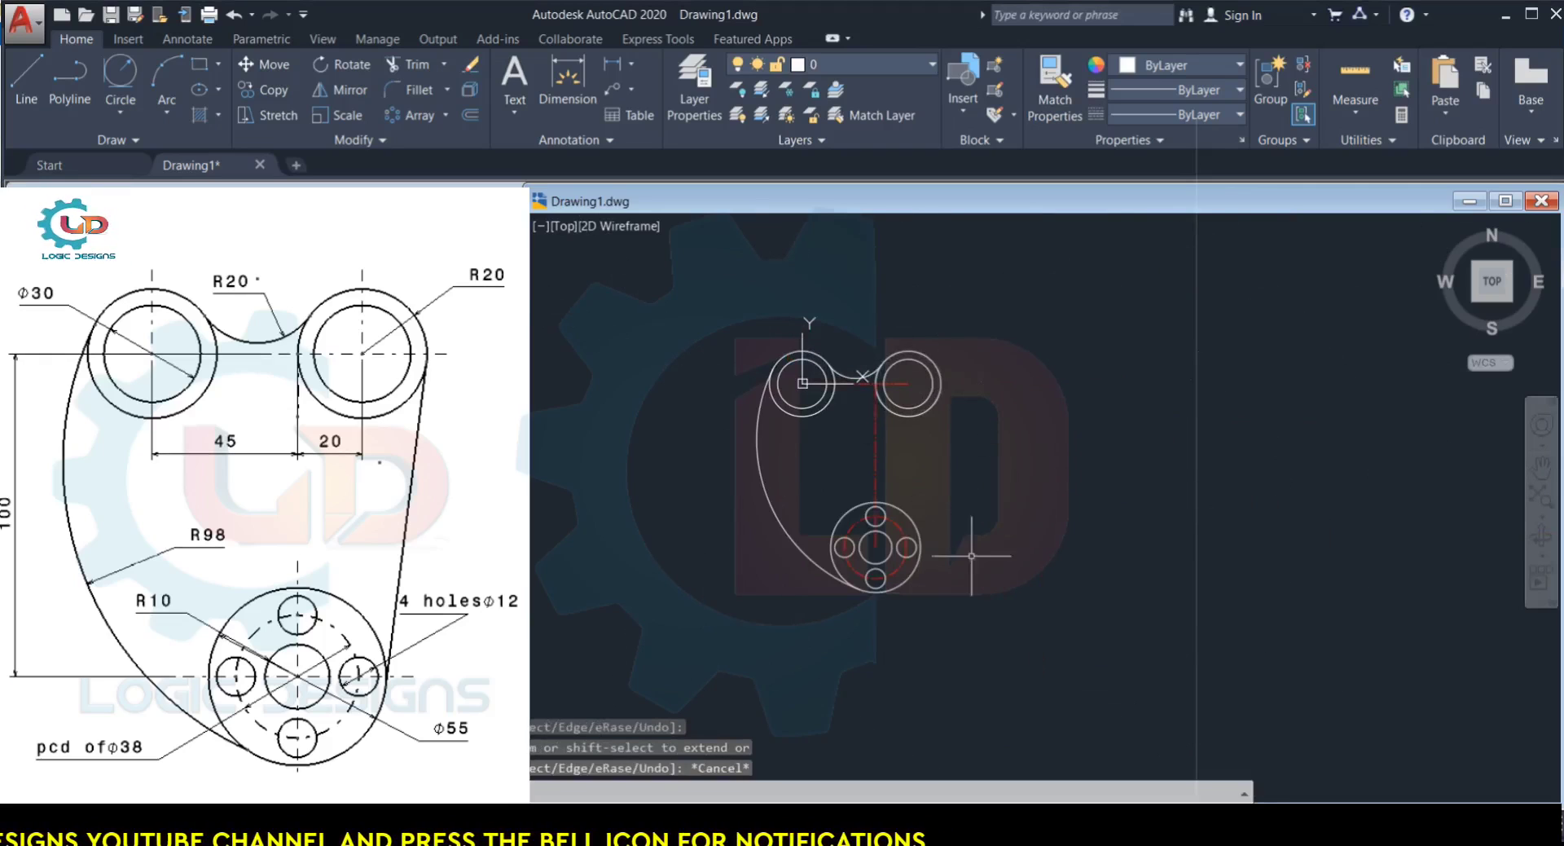
# Step: Draw a line along the part's right side, tangent to the upper-right outer circle and the large lower circle
pyautogui.click(1134, 837)
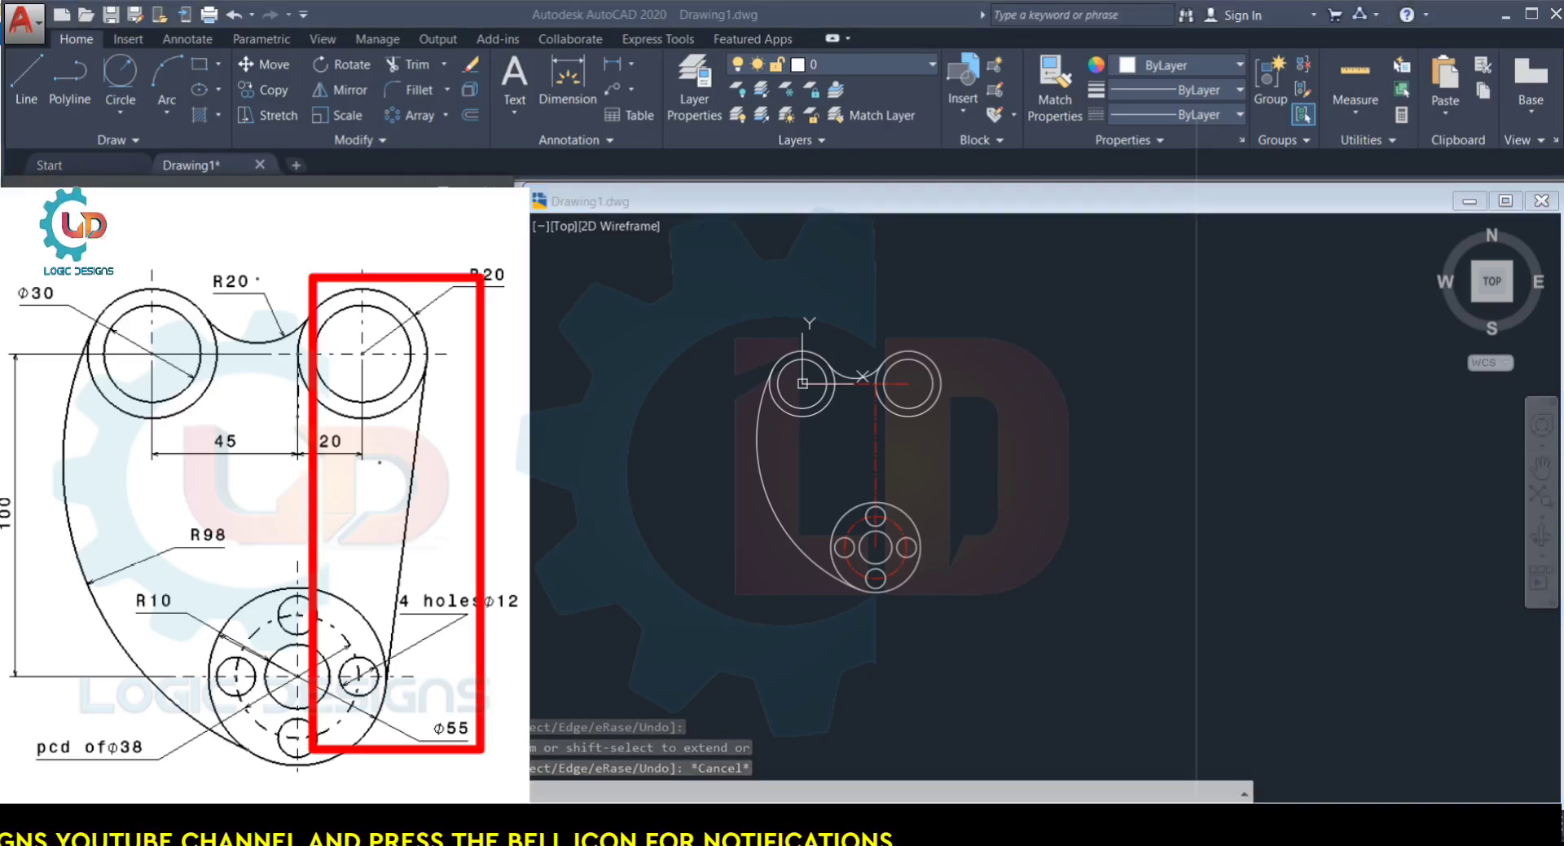
pyautogui.click(1149, 575)
pyautogui.write('l')
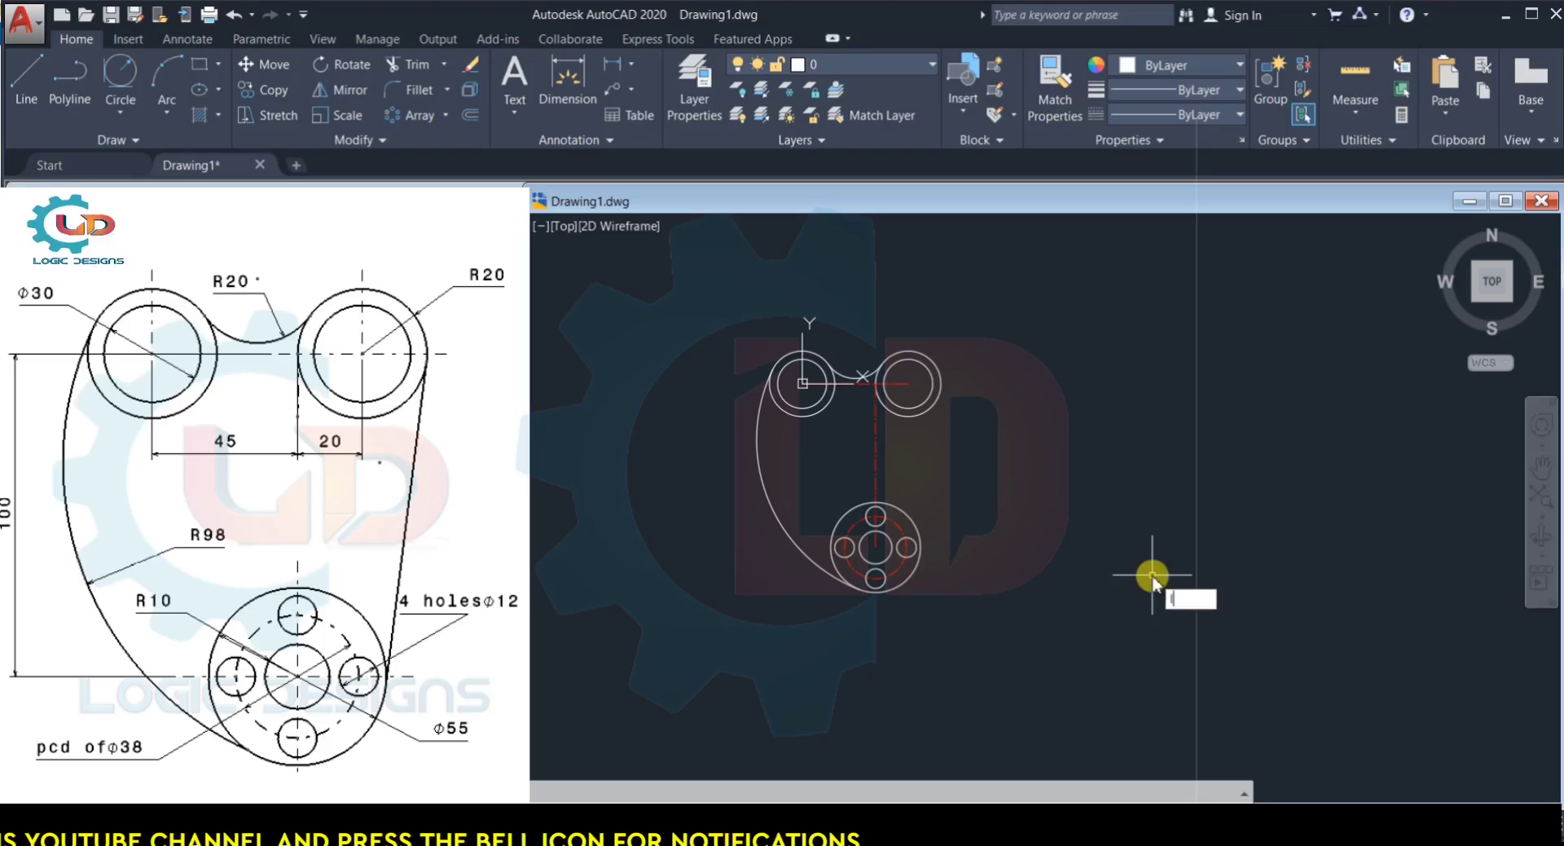
pyautogui.press('Return')
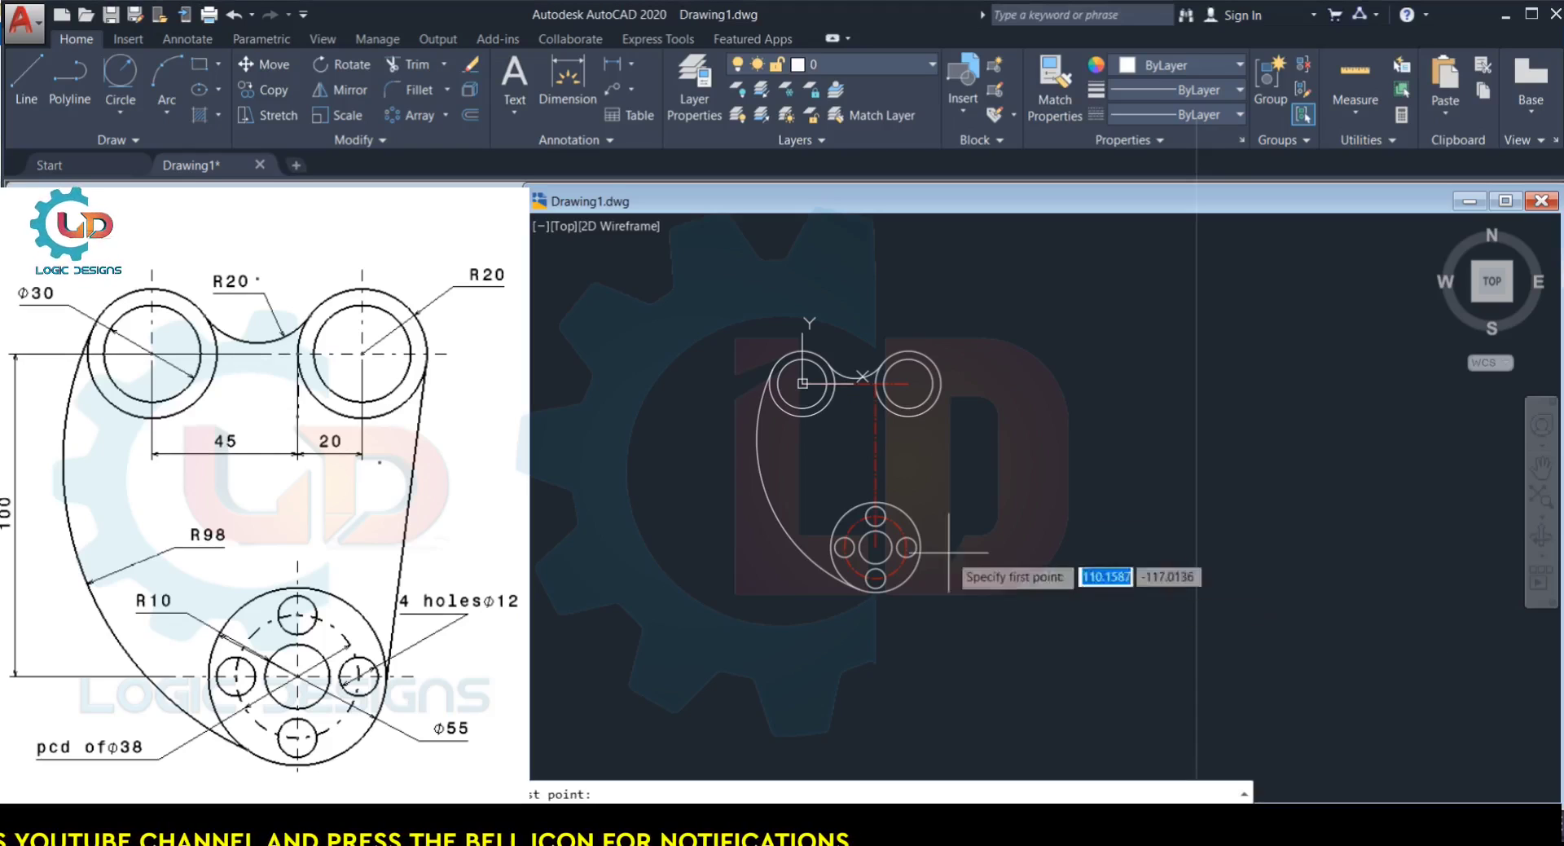
pyautogui.keyDown('shift'); pyautogui.rightClick(961, 399); pyautogui.keyUp('shift')
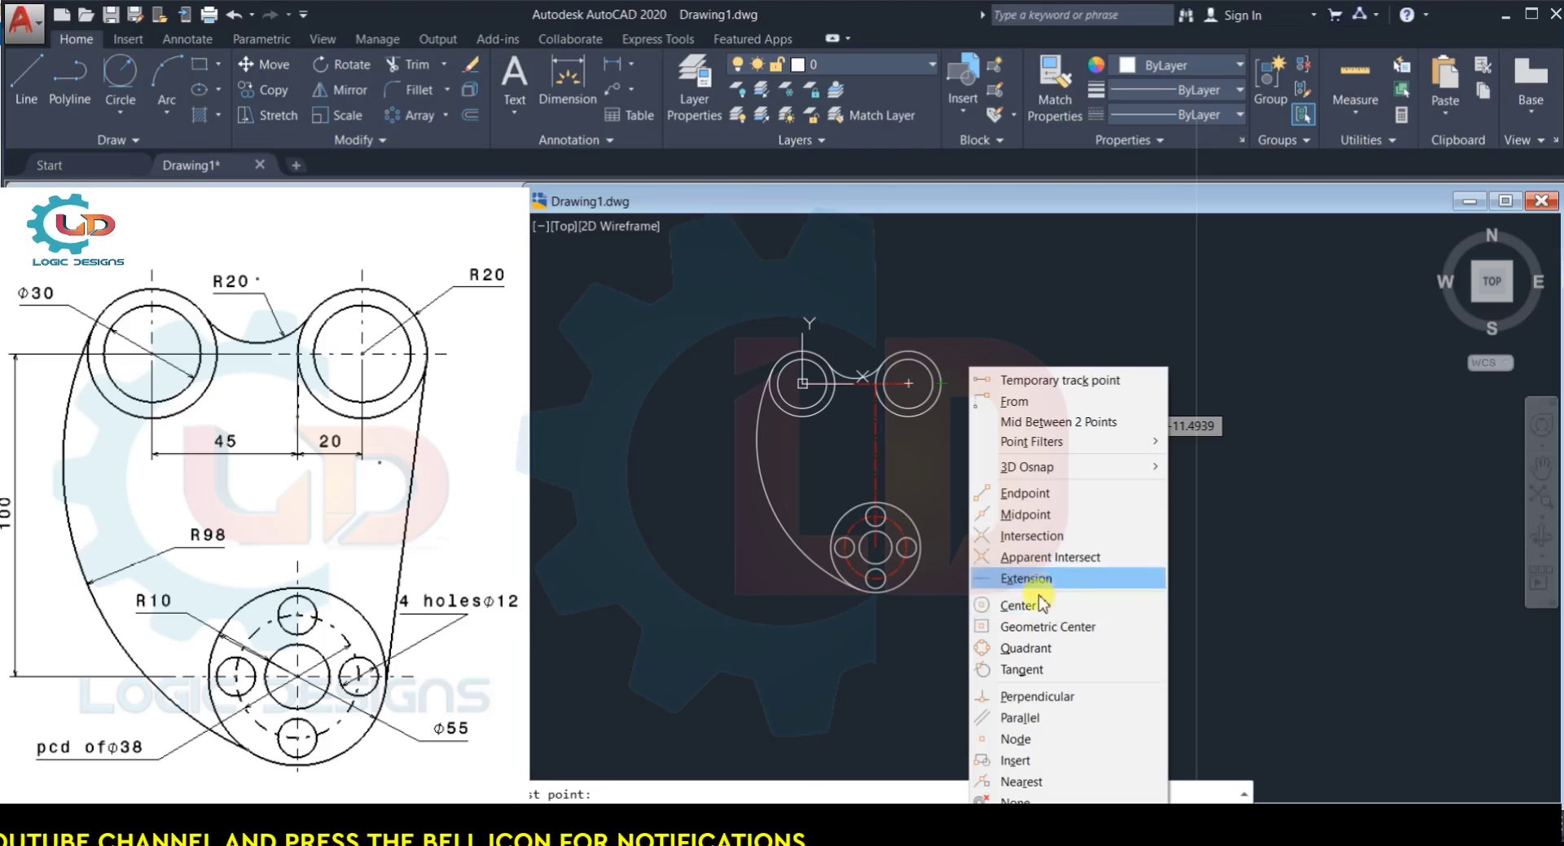
pyautogui.click(1022, 669)
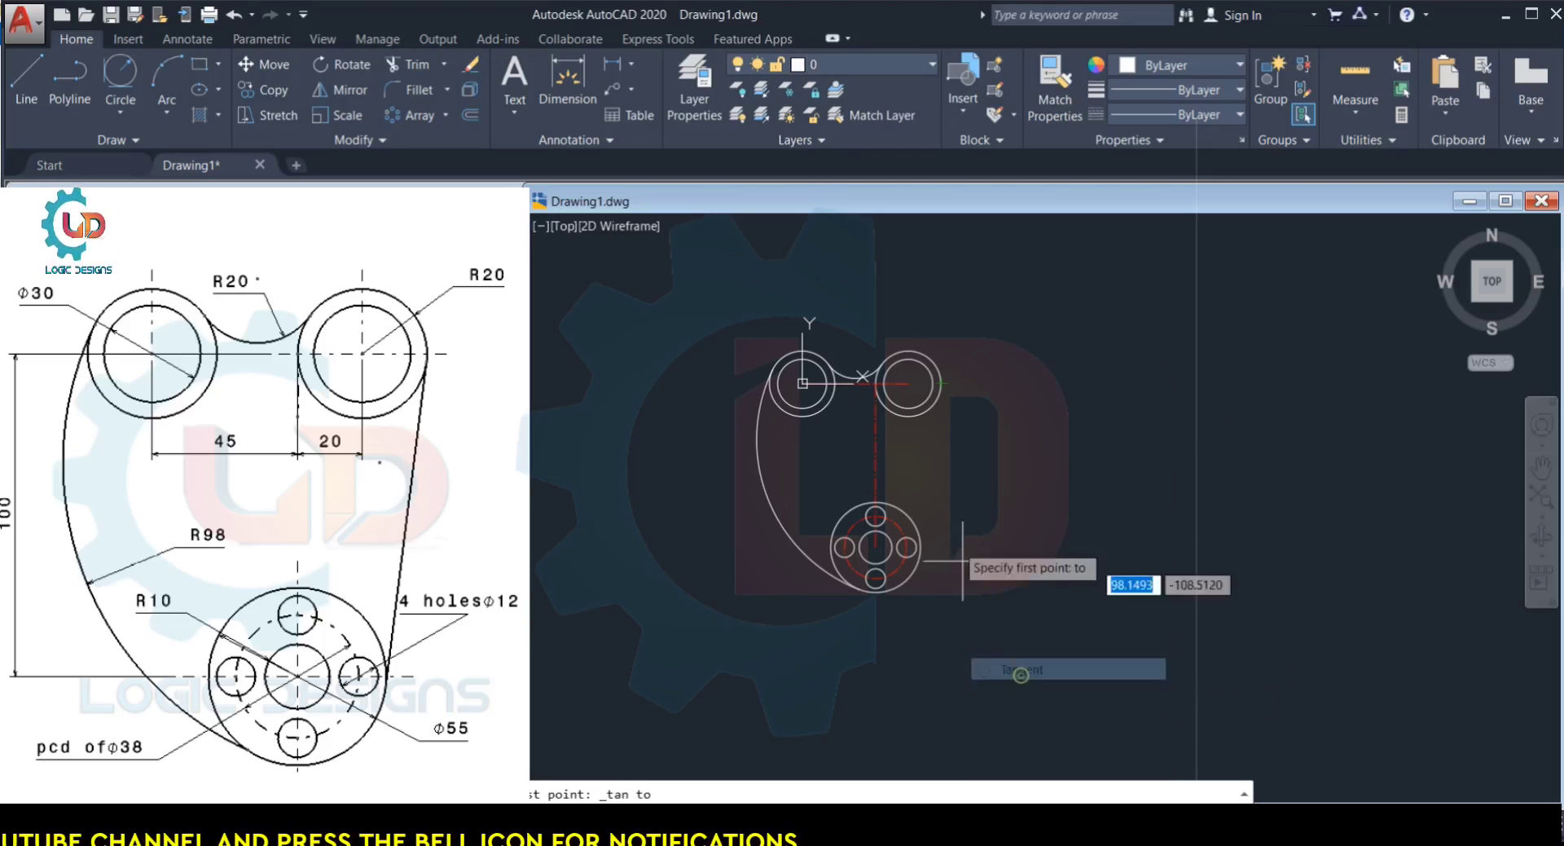
pyautogui.click(941, 396)
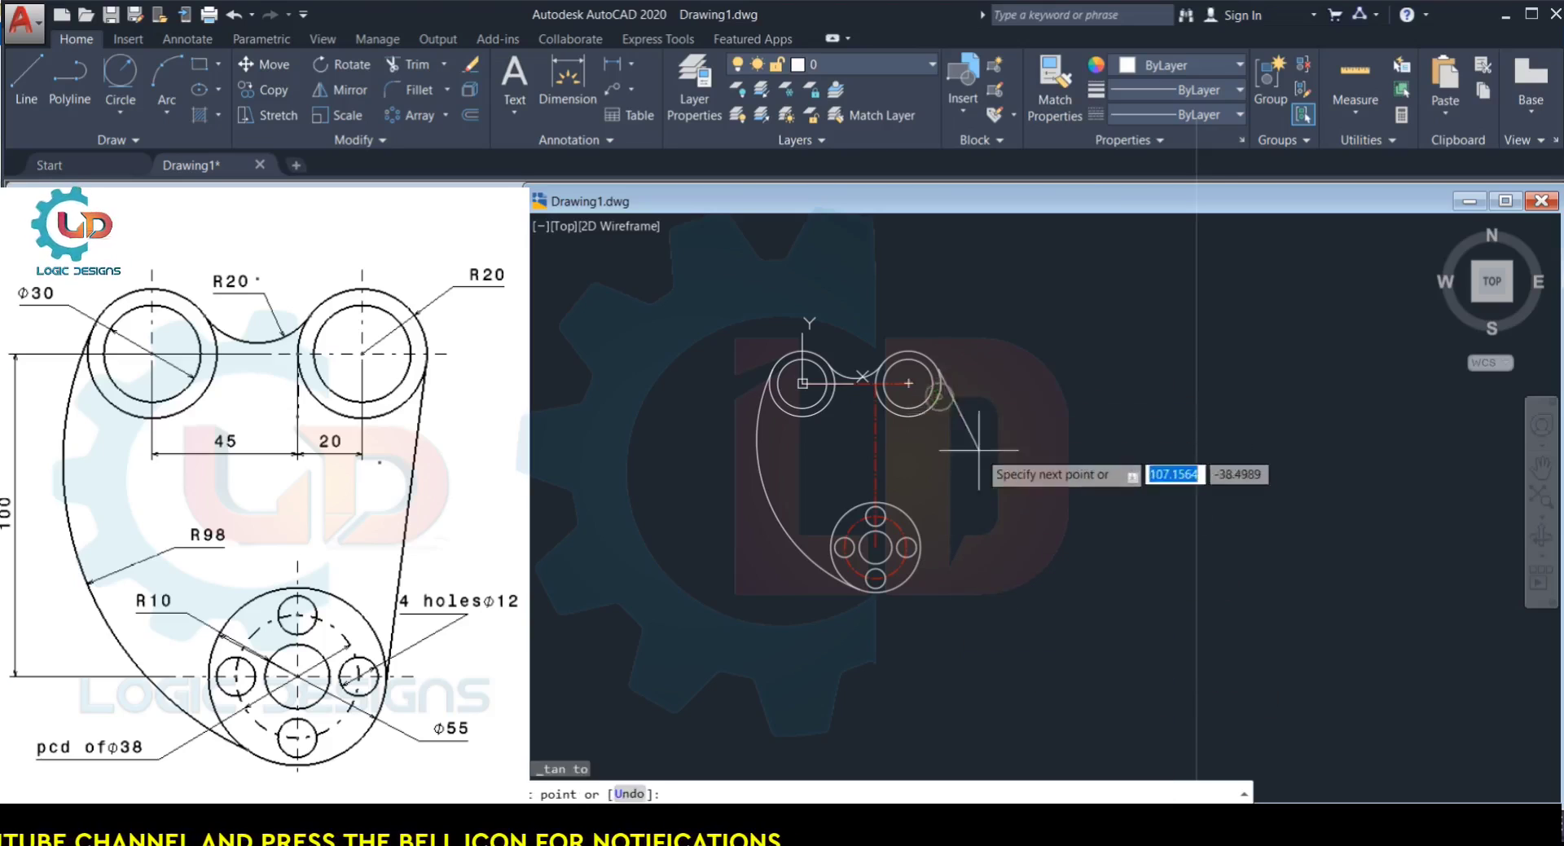
pyautogui.keyDown('shift'); pyautogui.rightClick(960, 561); pyautogui.keyUp('shift')
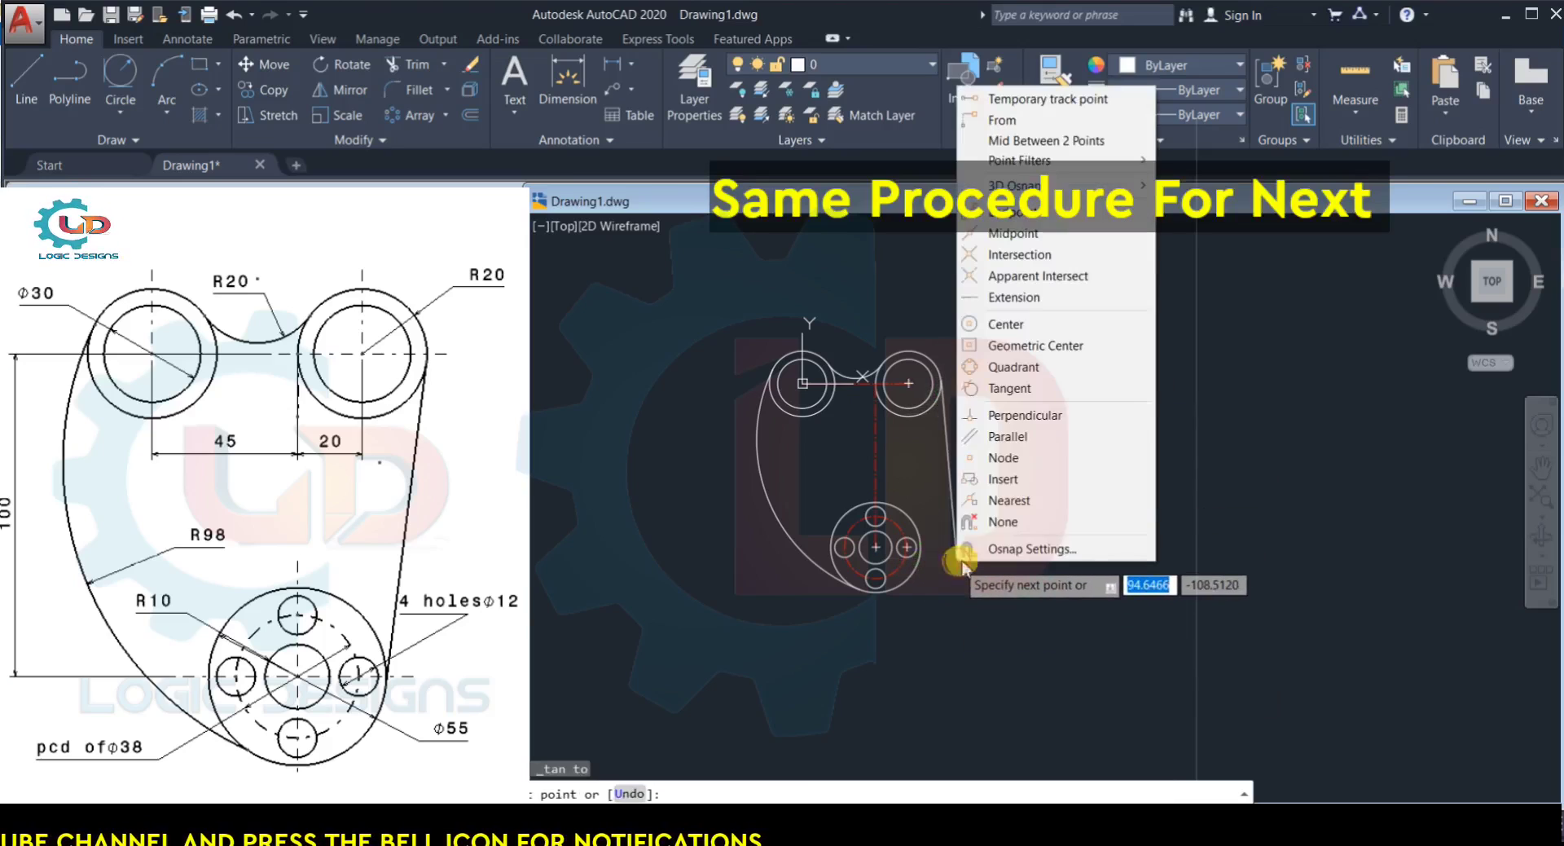
pyautogui.click(1009, 388)
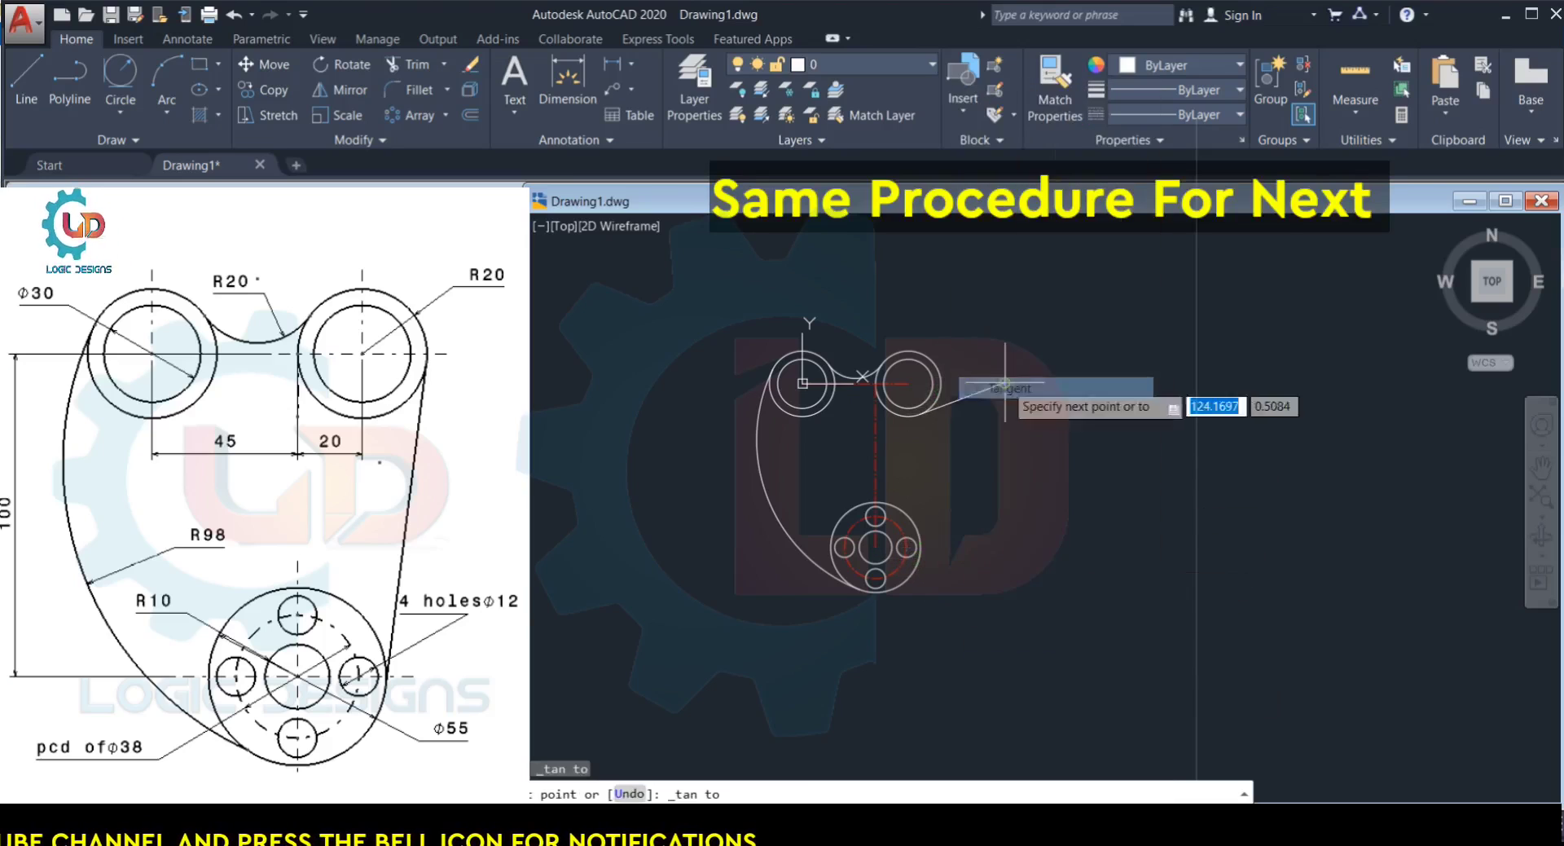
pyautogui.click(911, 566)
pyautogui.press('Escape')
# Step: Add a radius dimension to the large left-hand arc, placing its text inside the outline
pyautogui.scroll(-2, 956, 378)
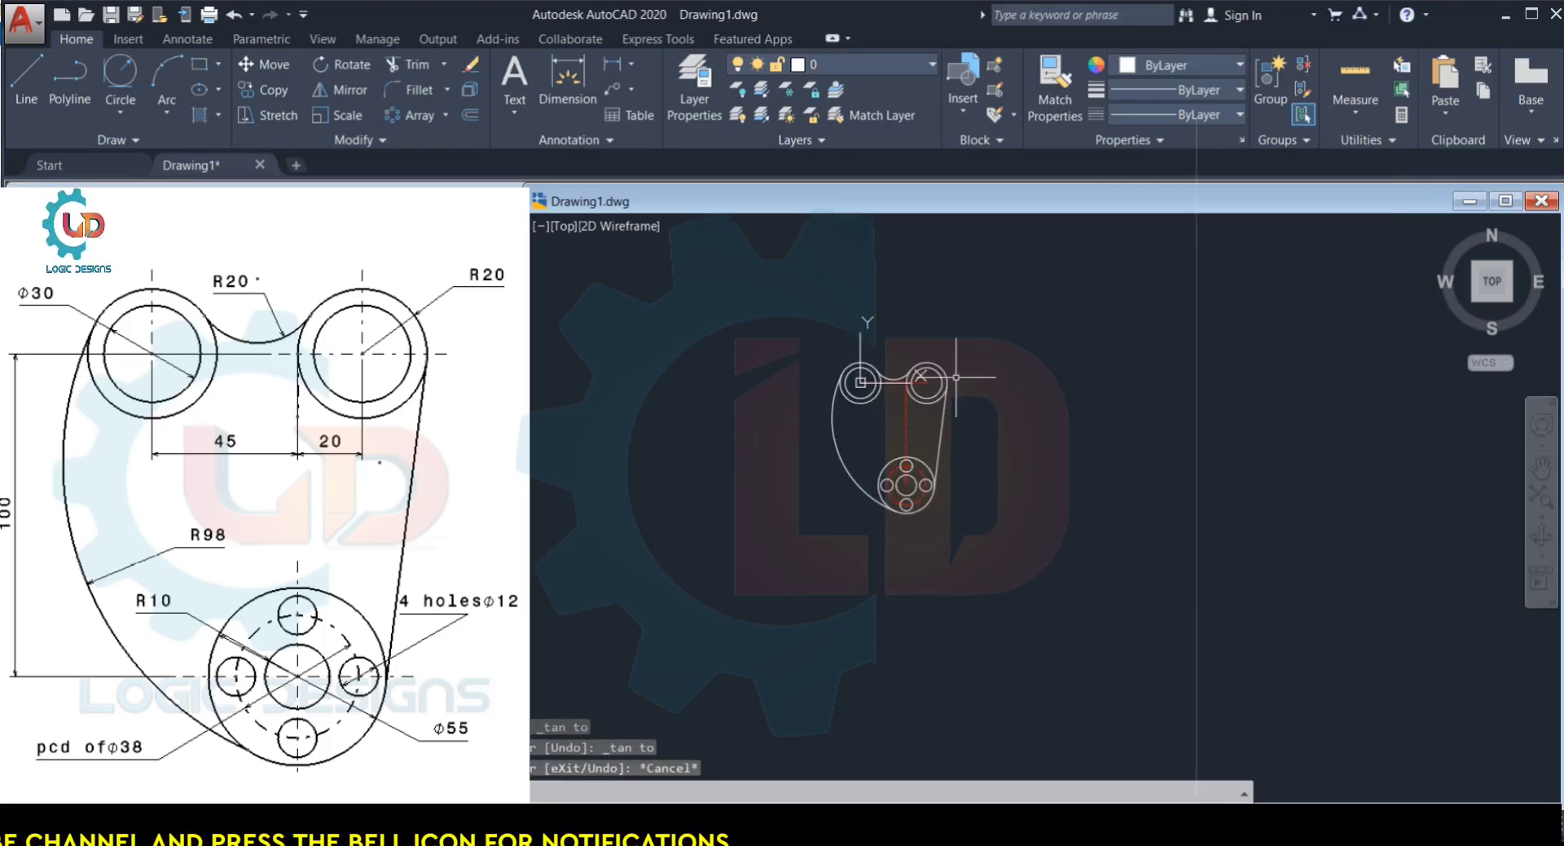
pyautogui.scroll(4, 965, 391)
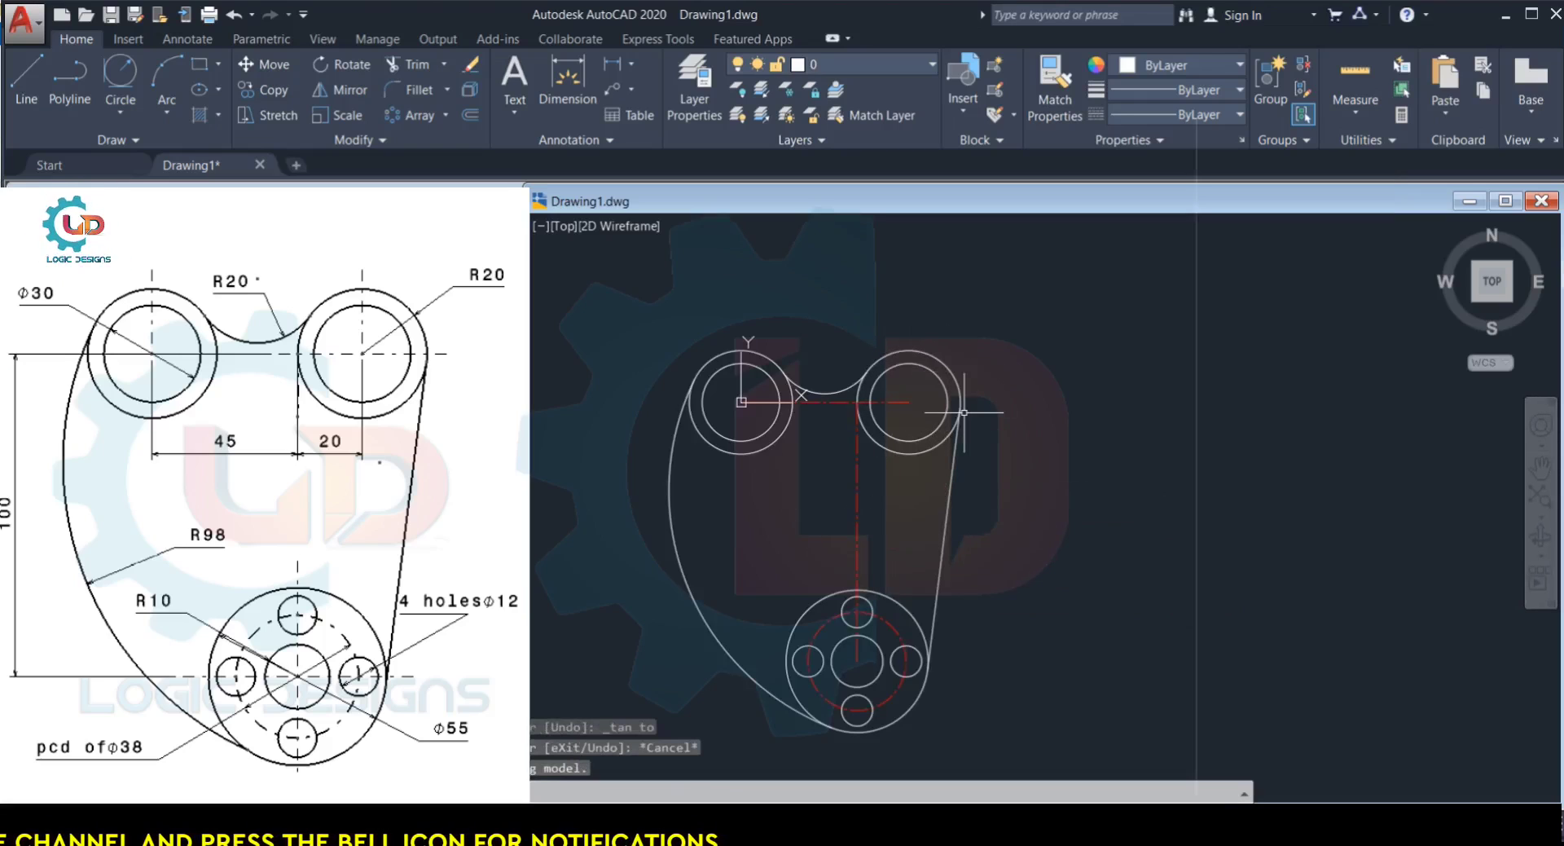
pyautogui.moveTo(1092, 586); pyautogui.dragTo(1254, 580, button='middle')
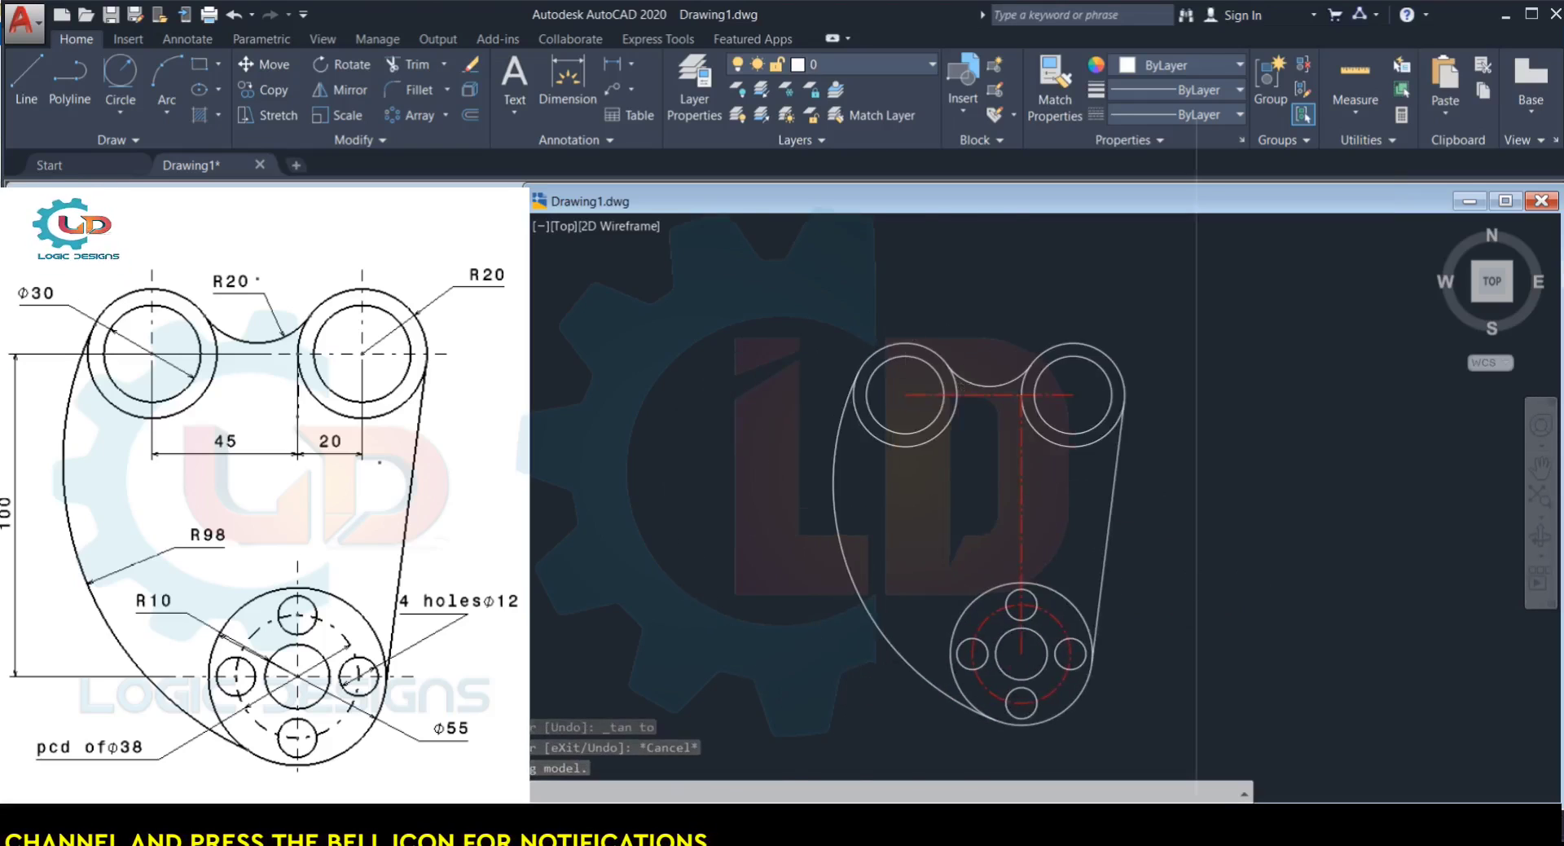
pyautogui.scroll(1, 1254, 576)
pyautogui.scroll(-1, 1163, 509)
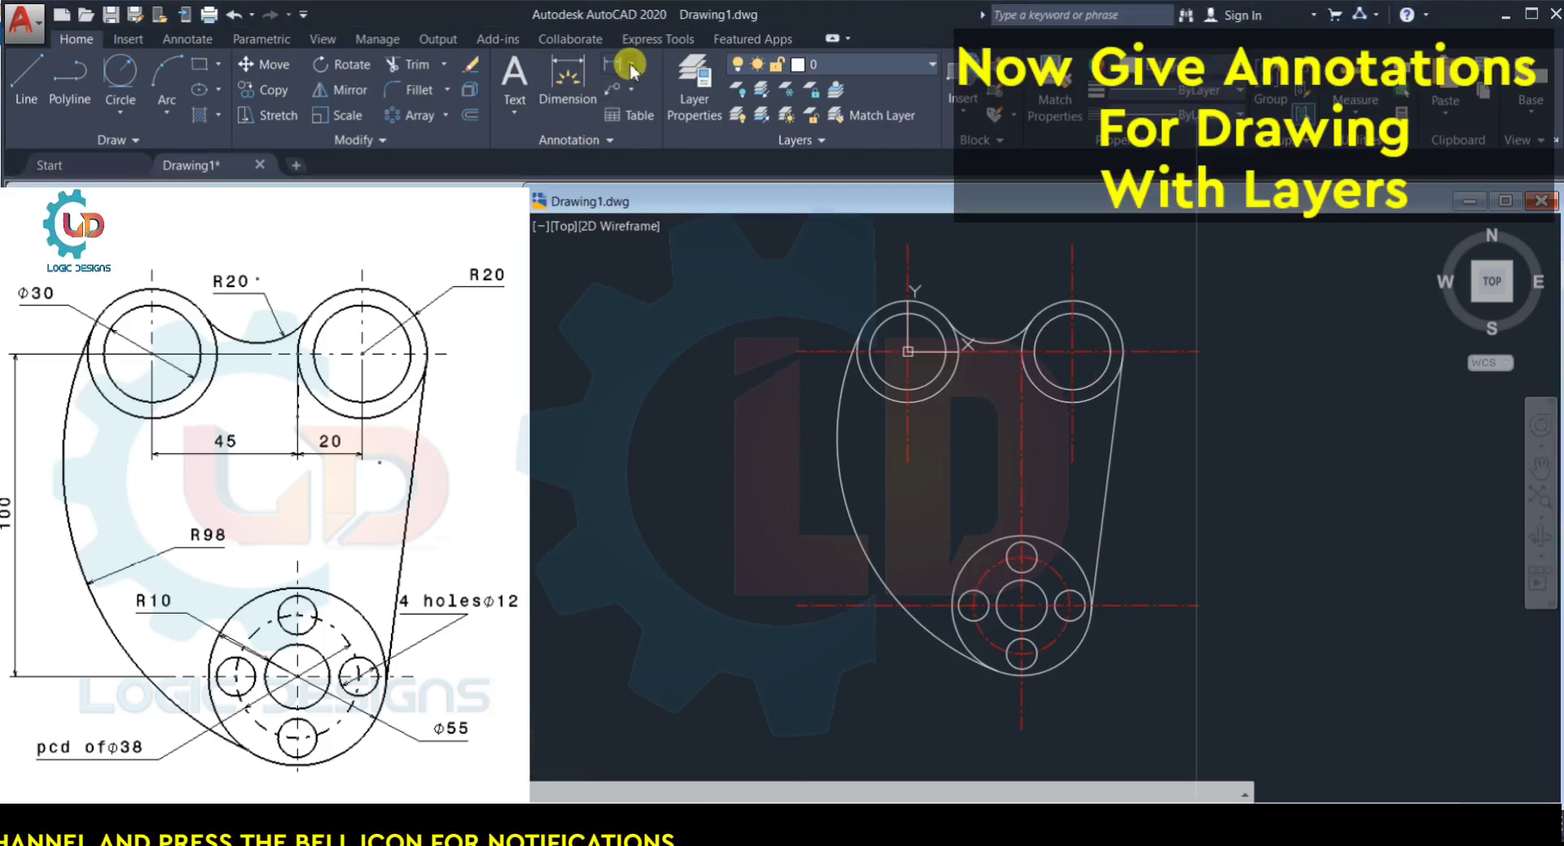
pyautogui.click(631, 66)
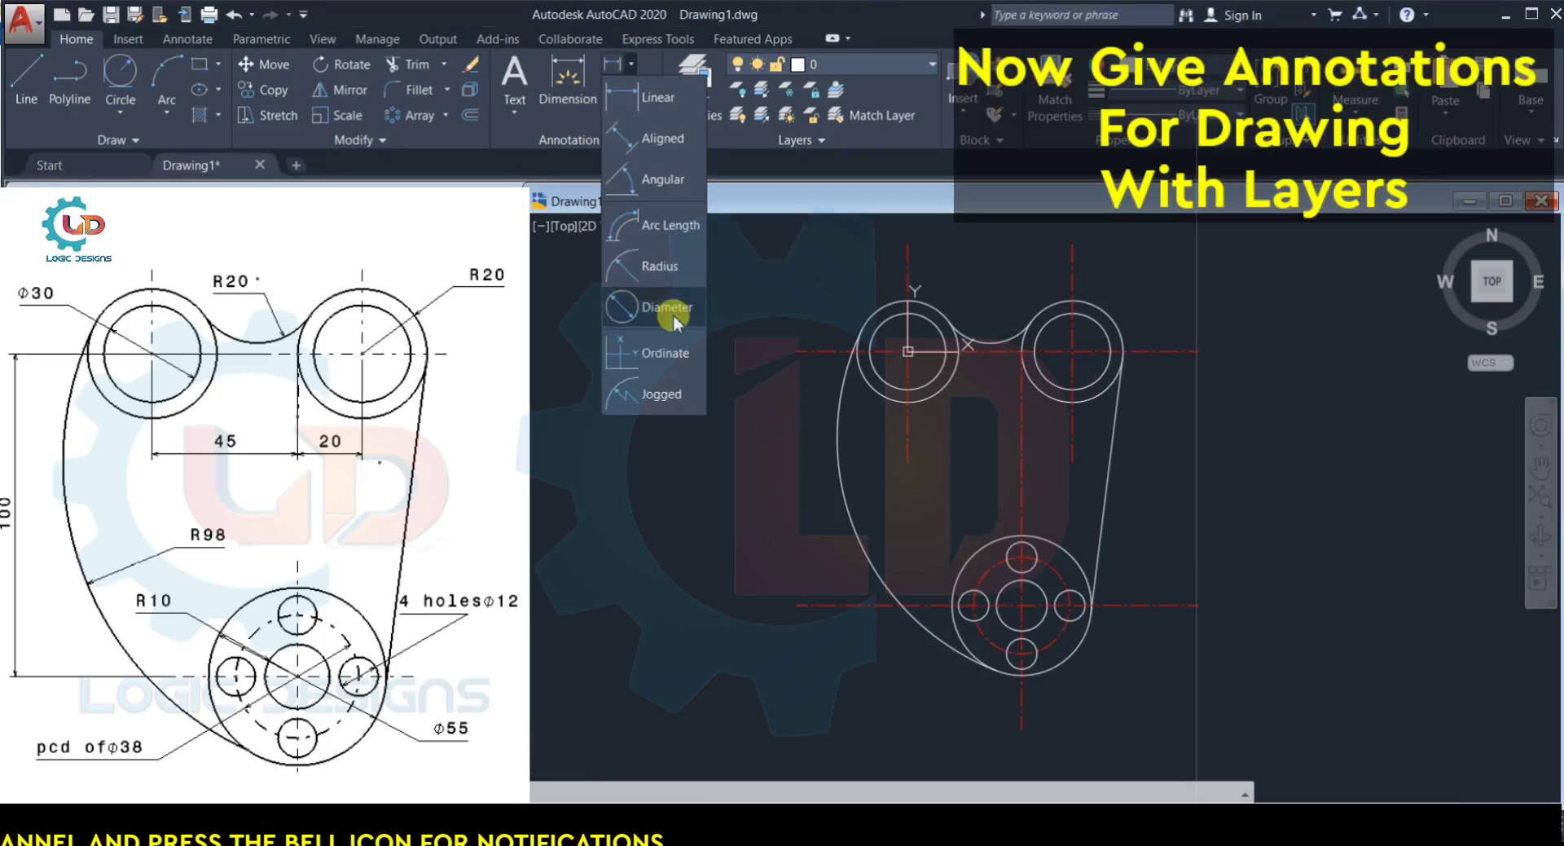
pyautogui.click(661, 267)
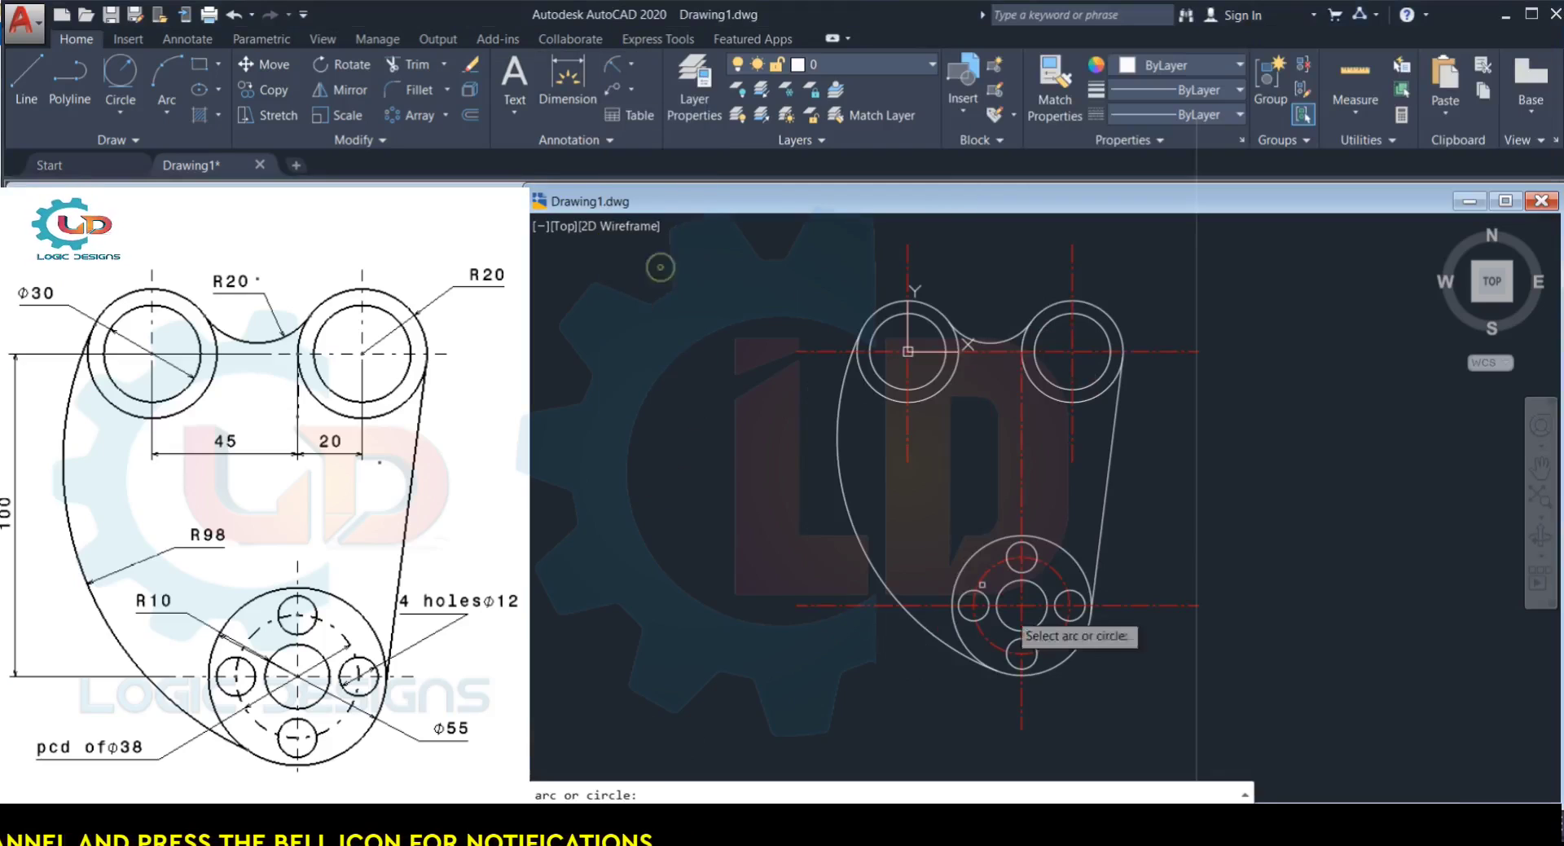
pyautogui.click(847, 501)
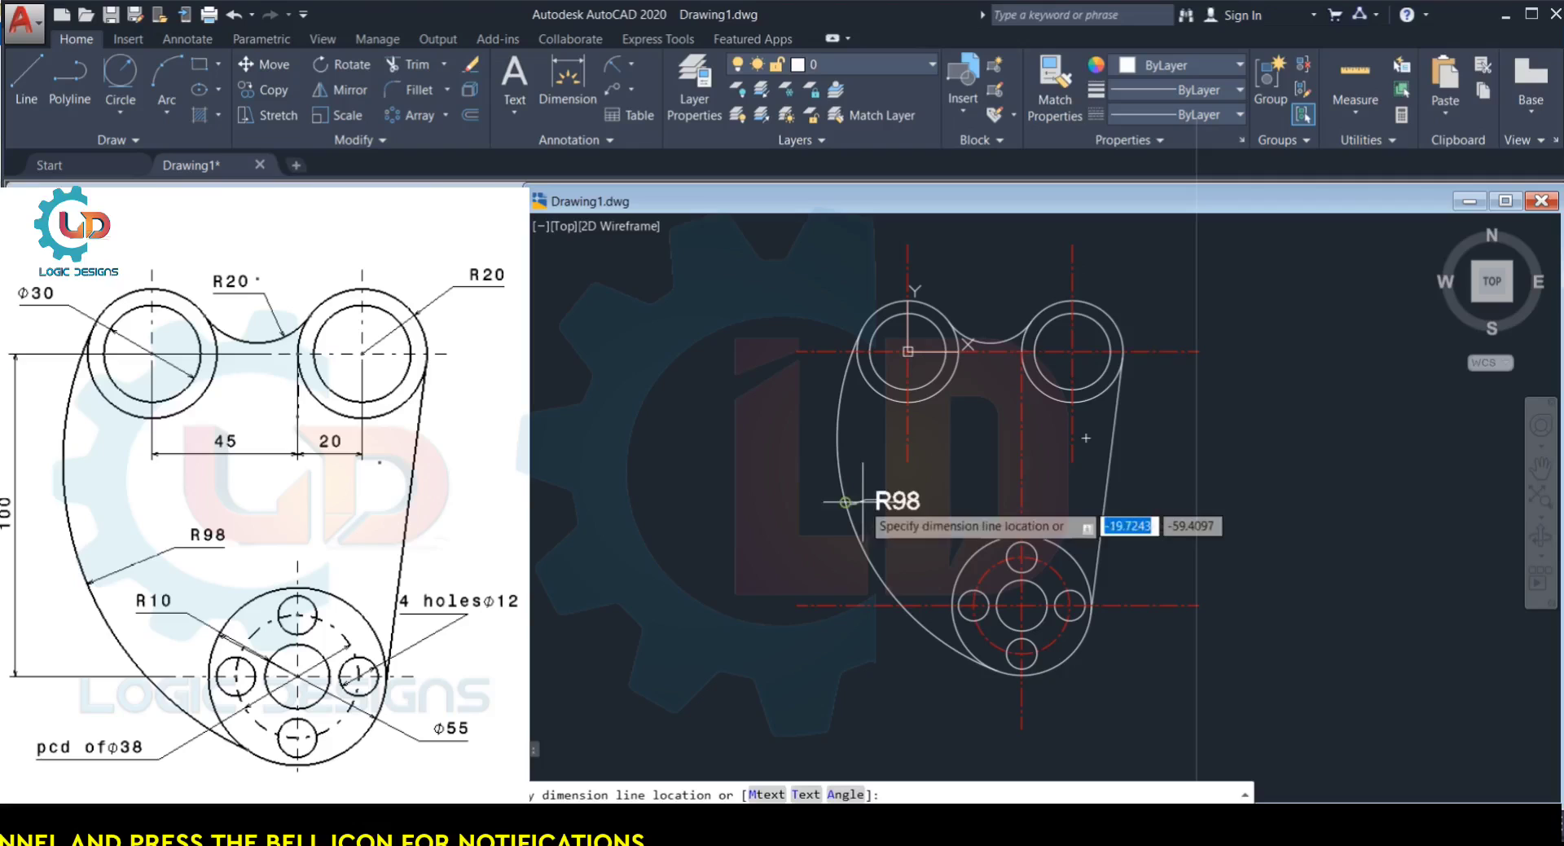
pyautogui.click(915, 487)
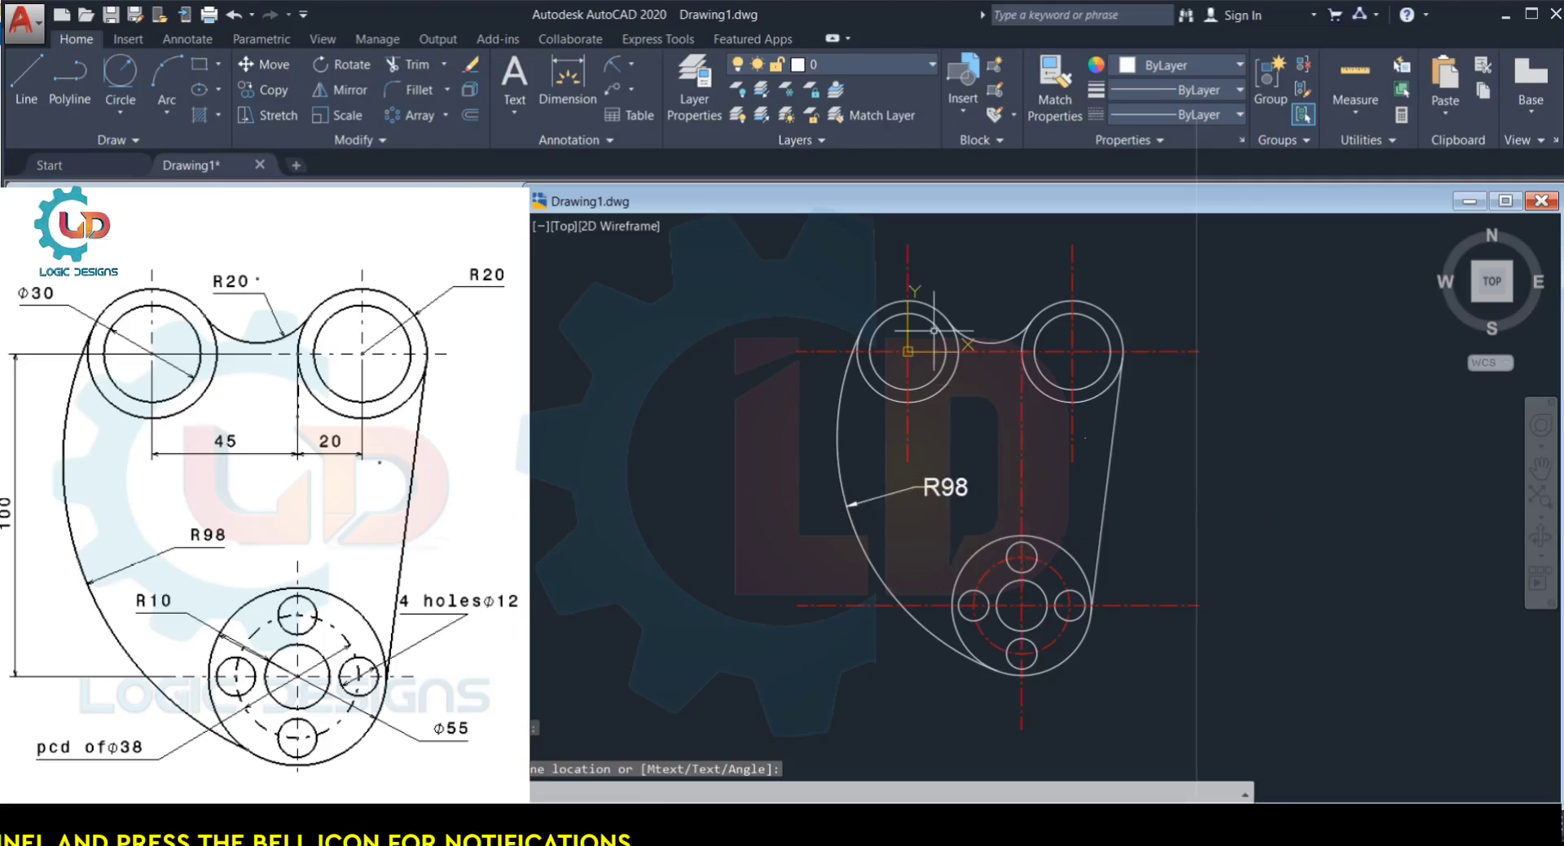
# Step: Add a radius dimension to the upper-right outer circle, placing its text above and to the right of the part
pyautogui.click(629, 64)
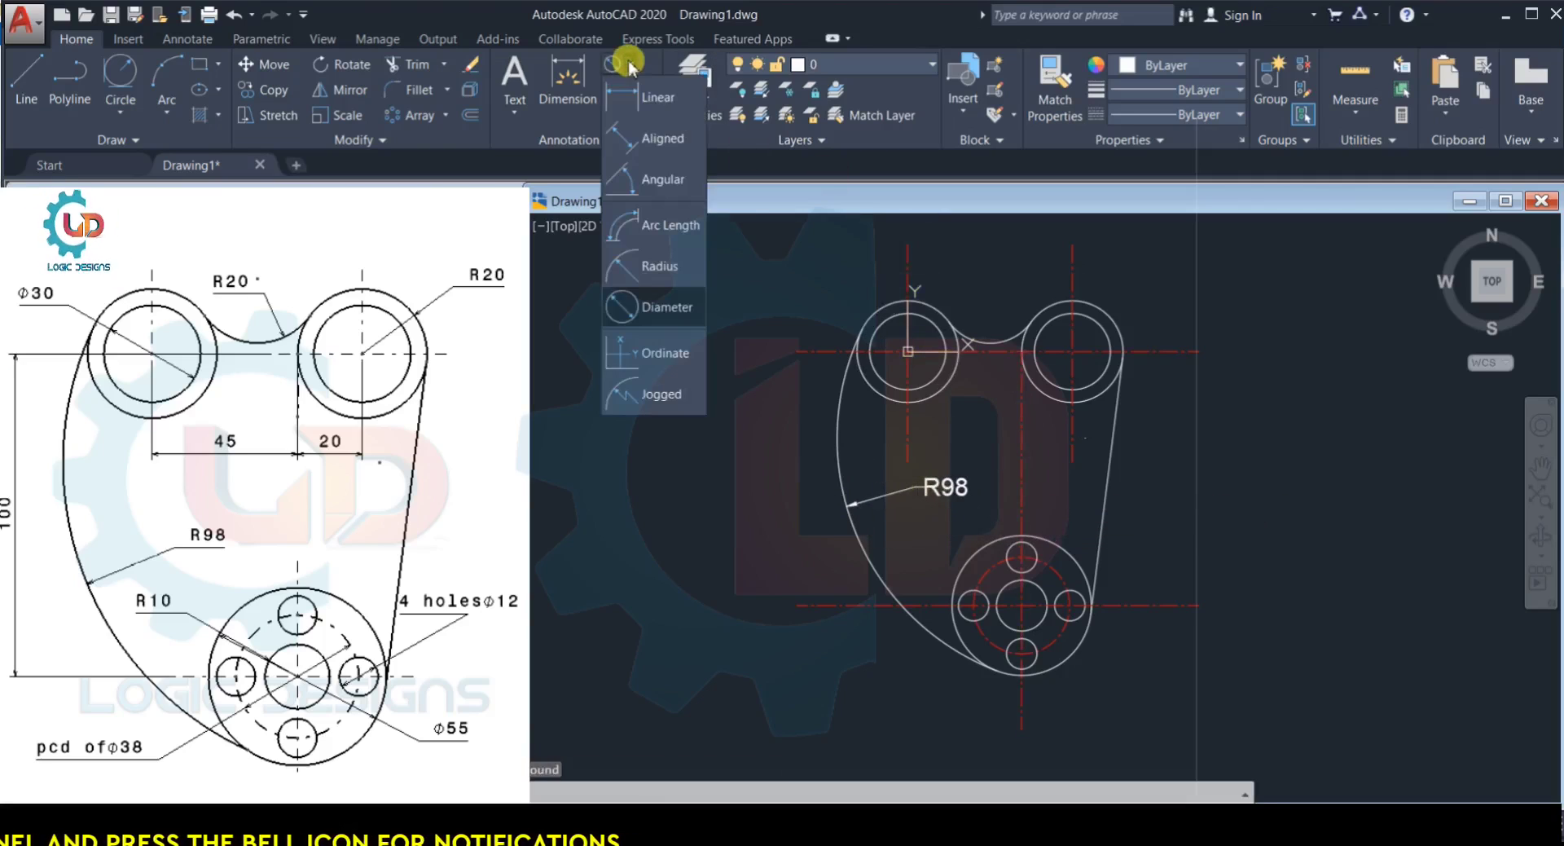
pyautogui.click(662, 265)
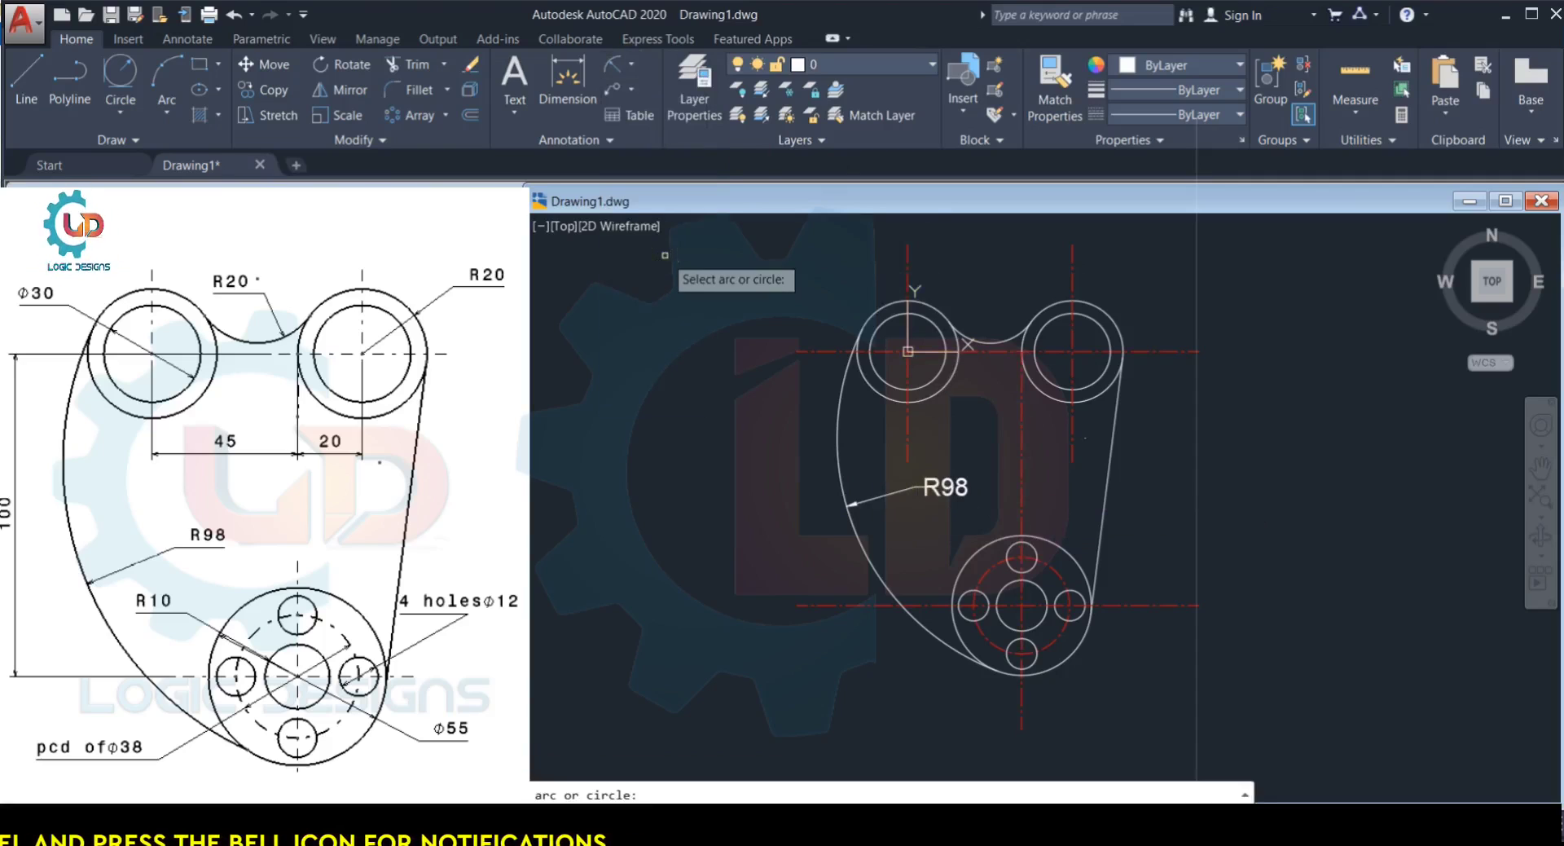
pyautogui.click(1112, 323)
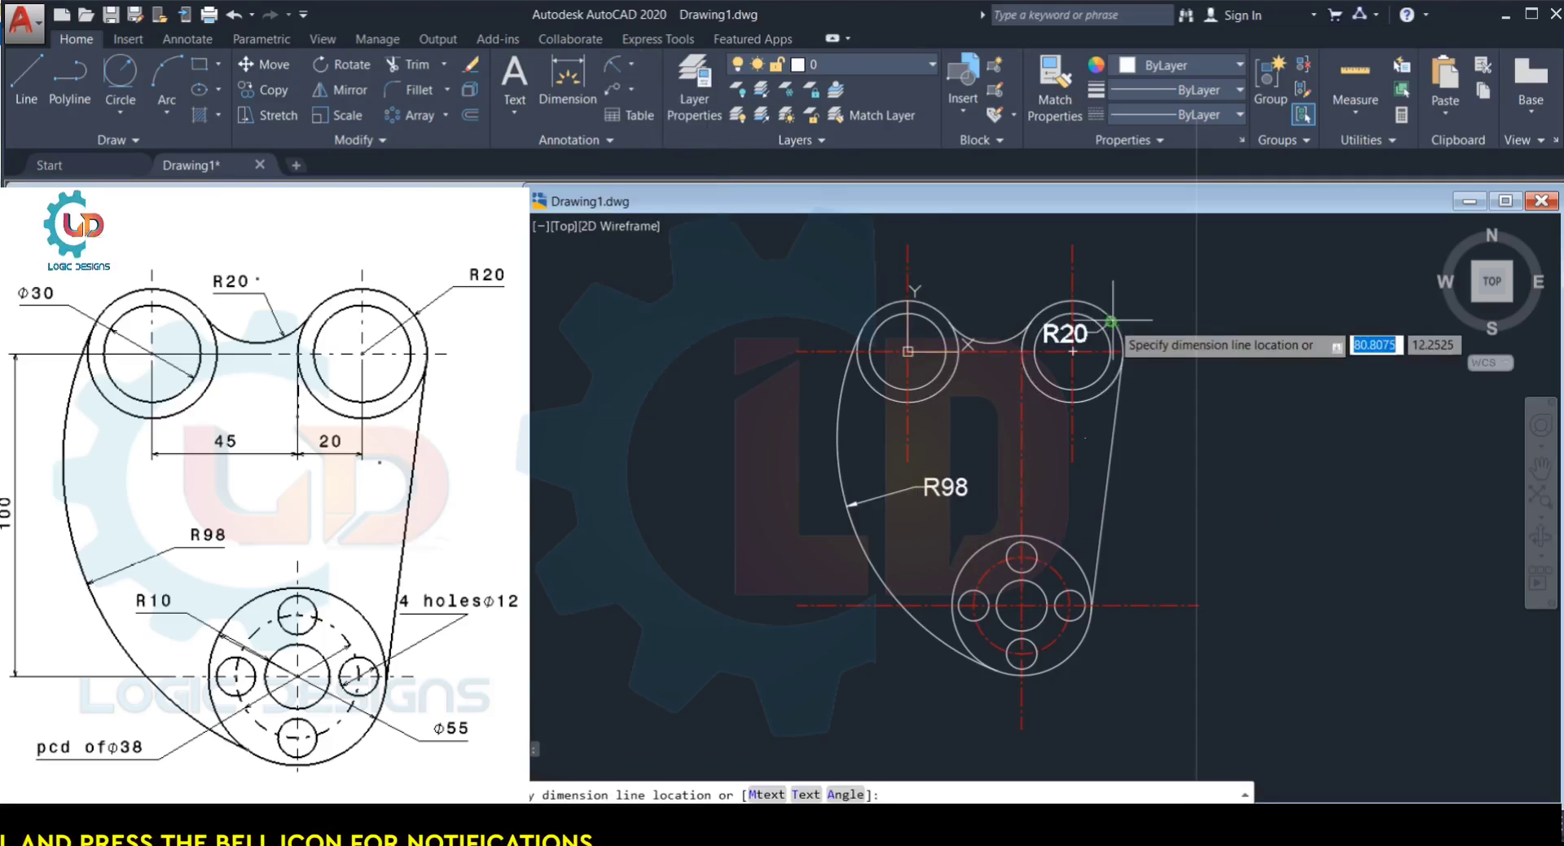
pyautogui.click(1177, 274)
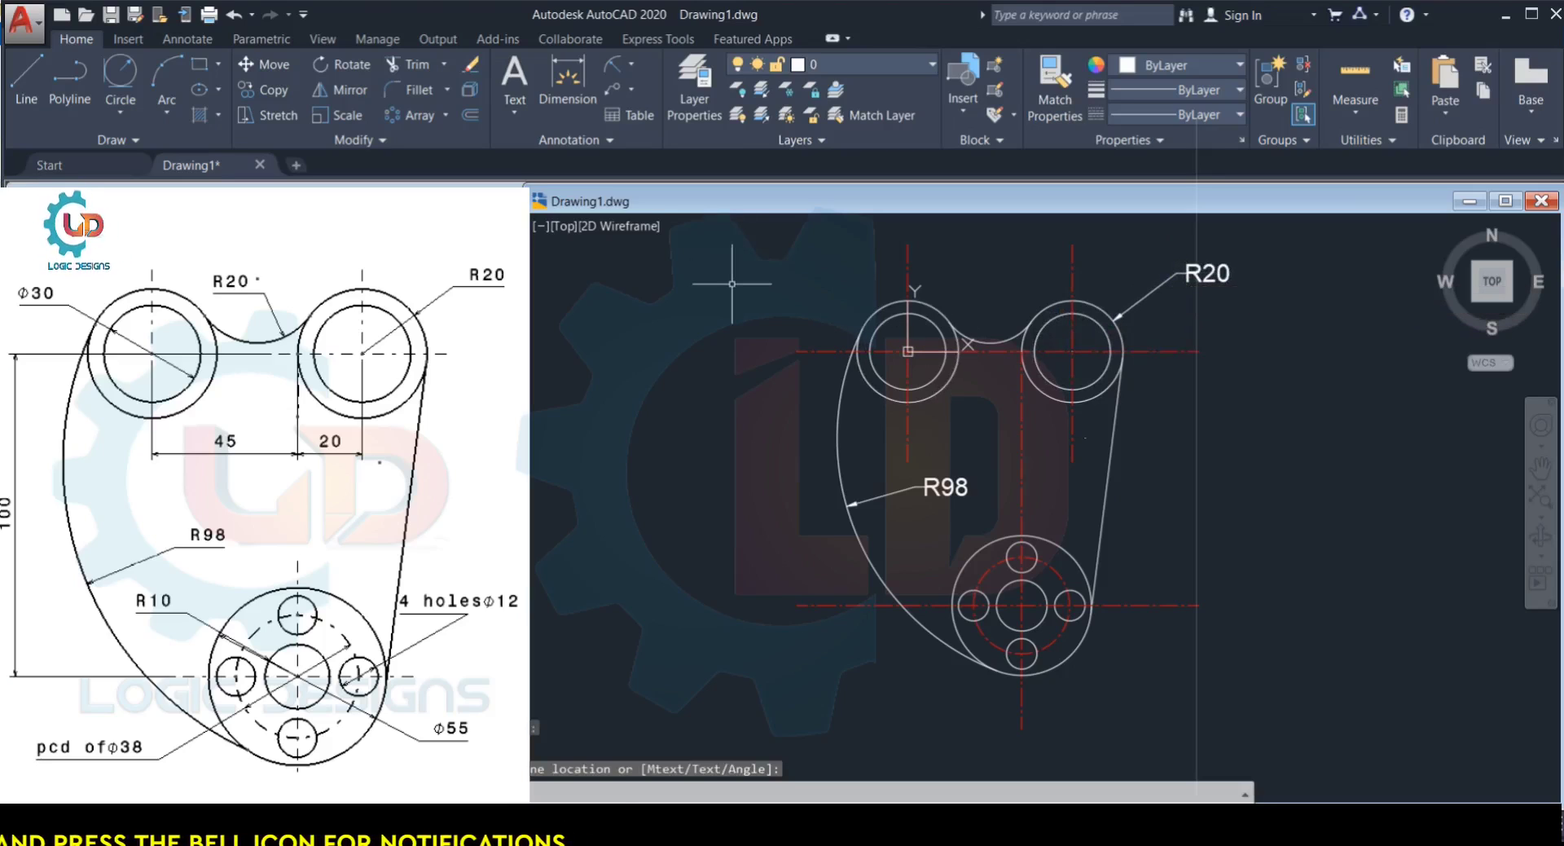
# Step: Add a radius dimension to the upper-left outer circle, placing its text above and to the left of the part
pyautogui.press('Return')
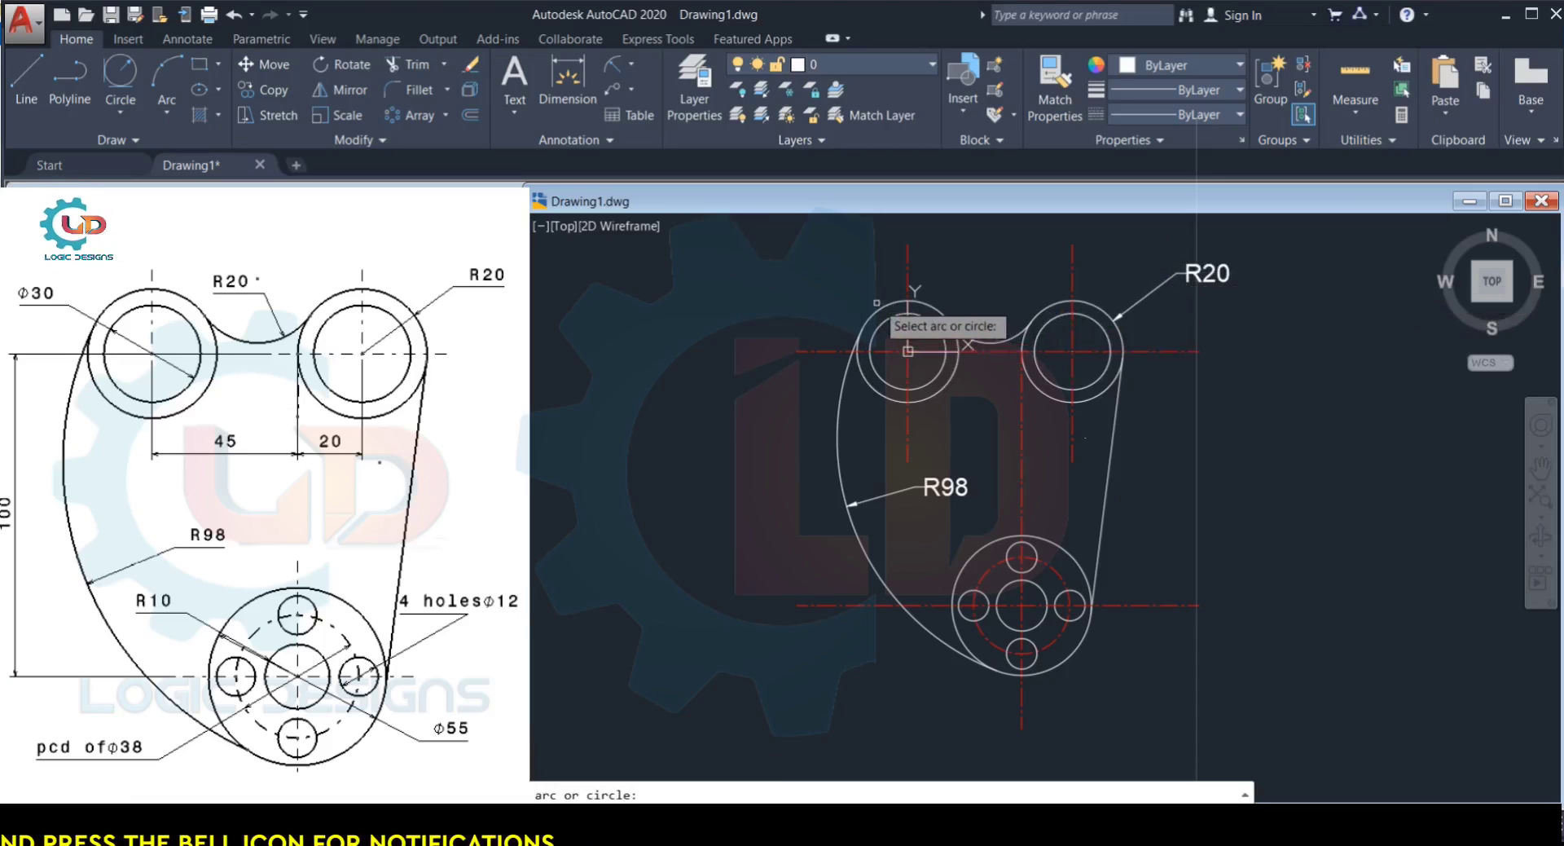
pyautogui.click(873, 316)
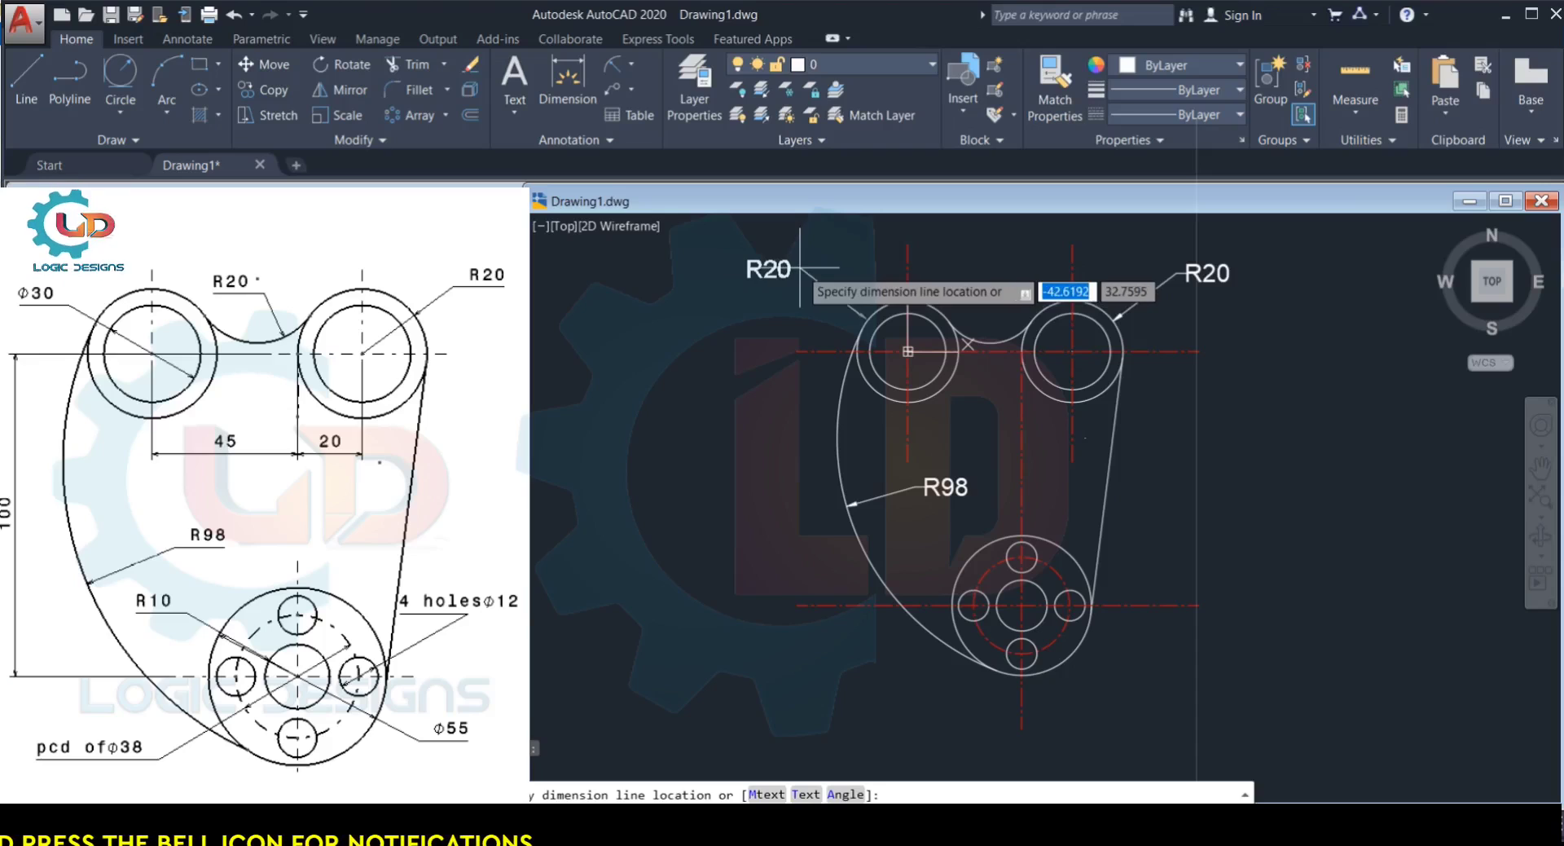
pyautogui.click(802, 269)
pyautogui.press('space')
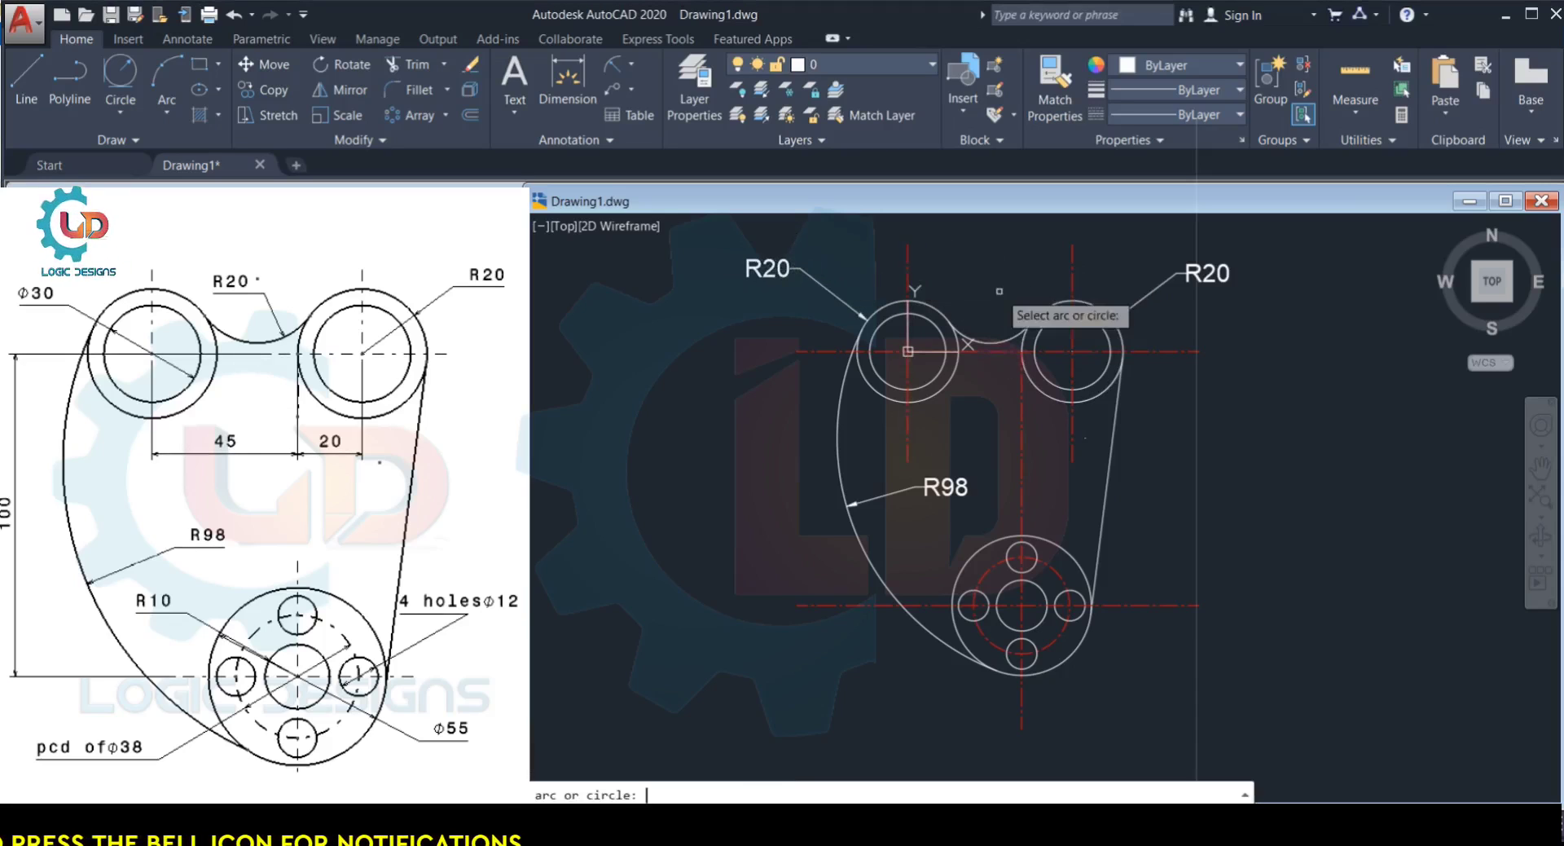
pyautogui.click(1025, 330)
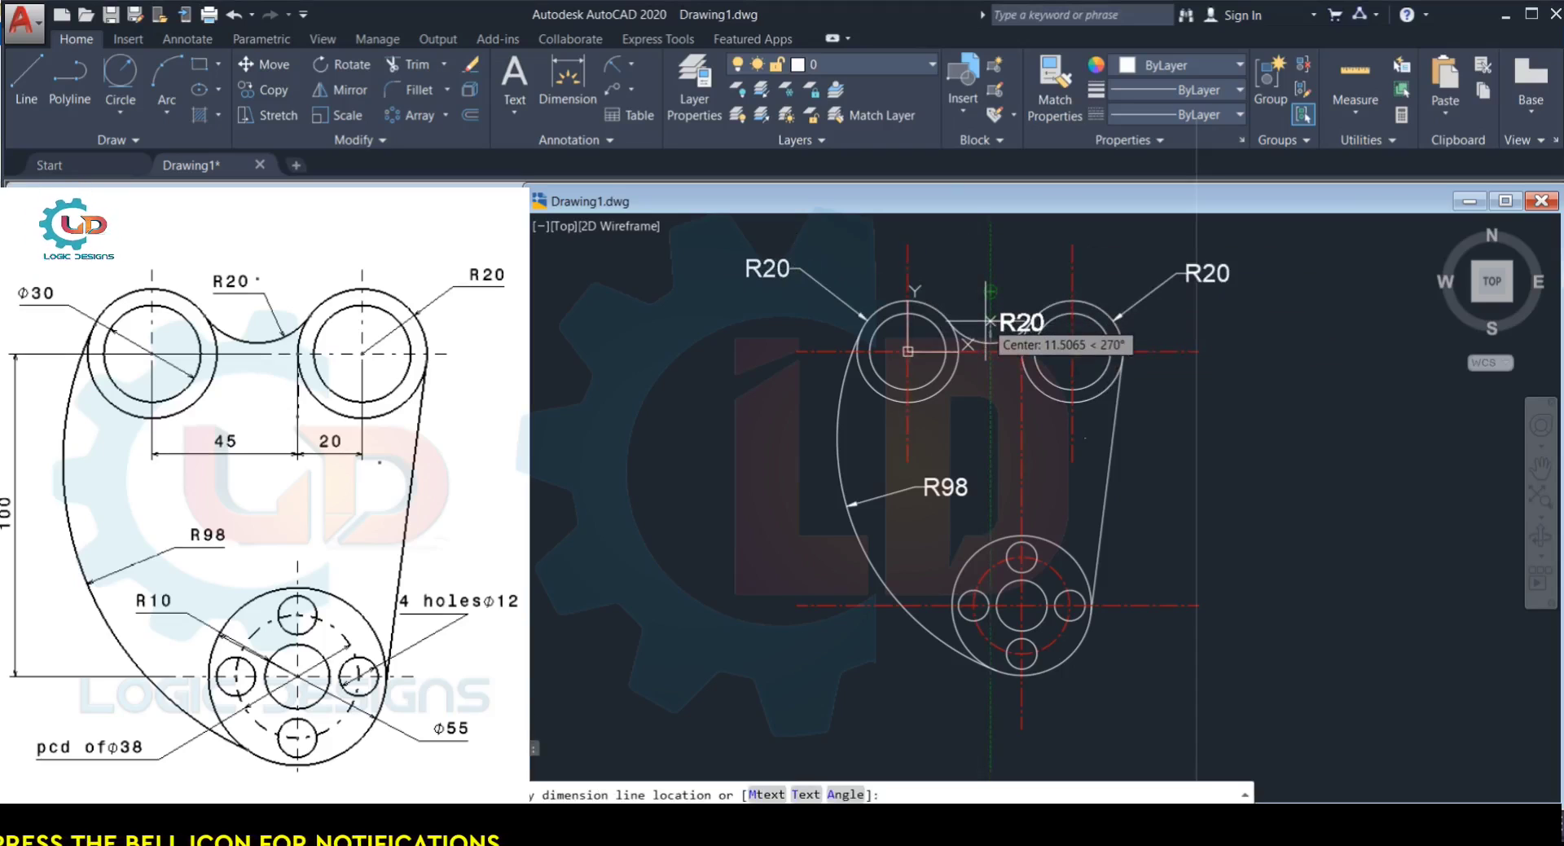
pyautogui.press('Escape')
# Step: Dimension the horizontal distances from the lower circle's vertical centerline to both upper circle centers, aligning both dimensions just below the upper circles
pyautogui.click(908, 351)
pyautogui.click(1022, 351)
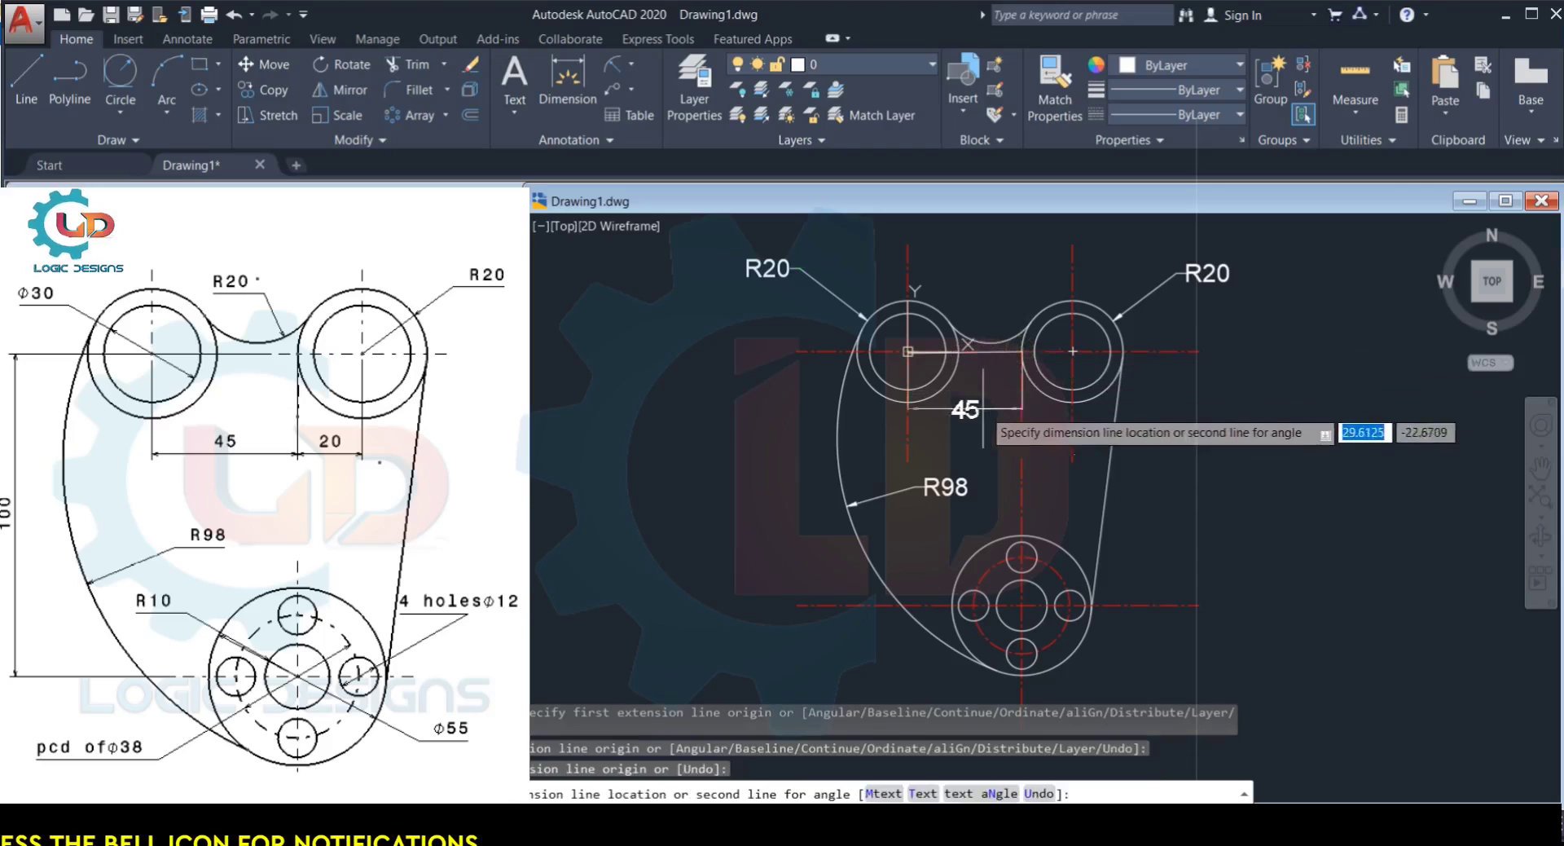
pyautogui.click(977, 429)
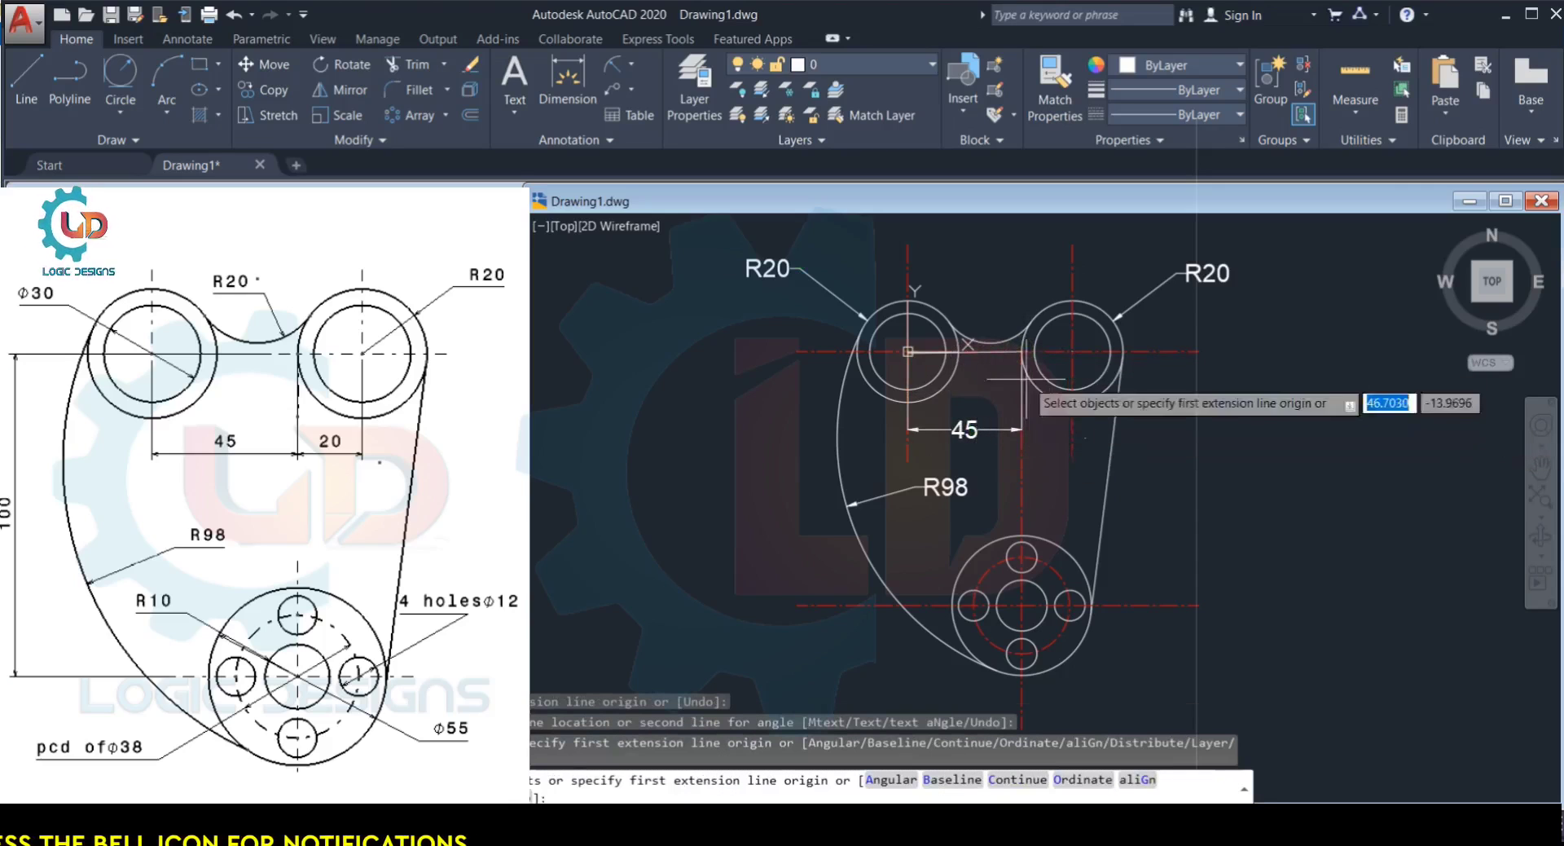
pyautogui.click(1019, 351)
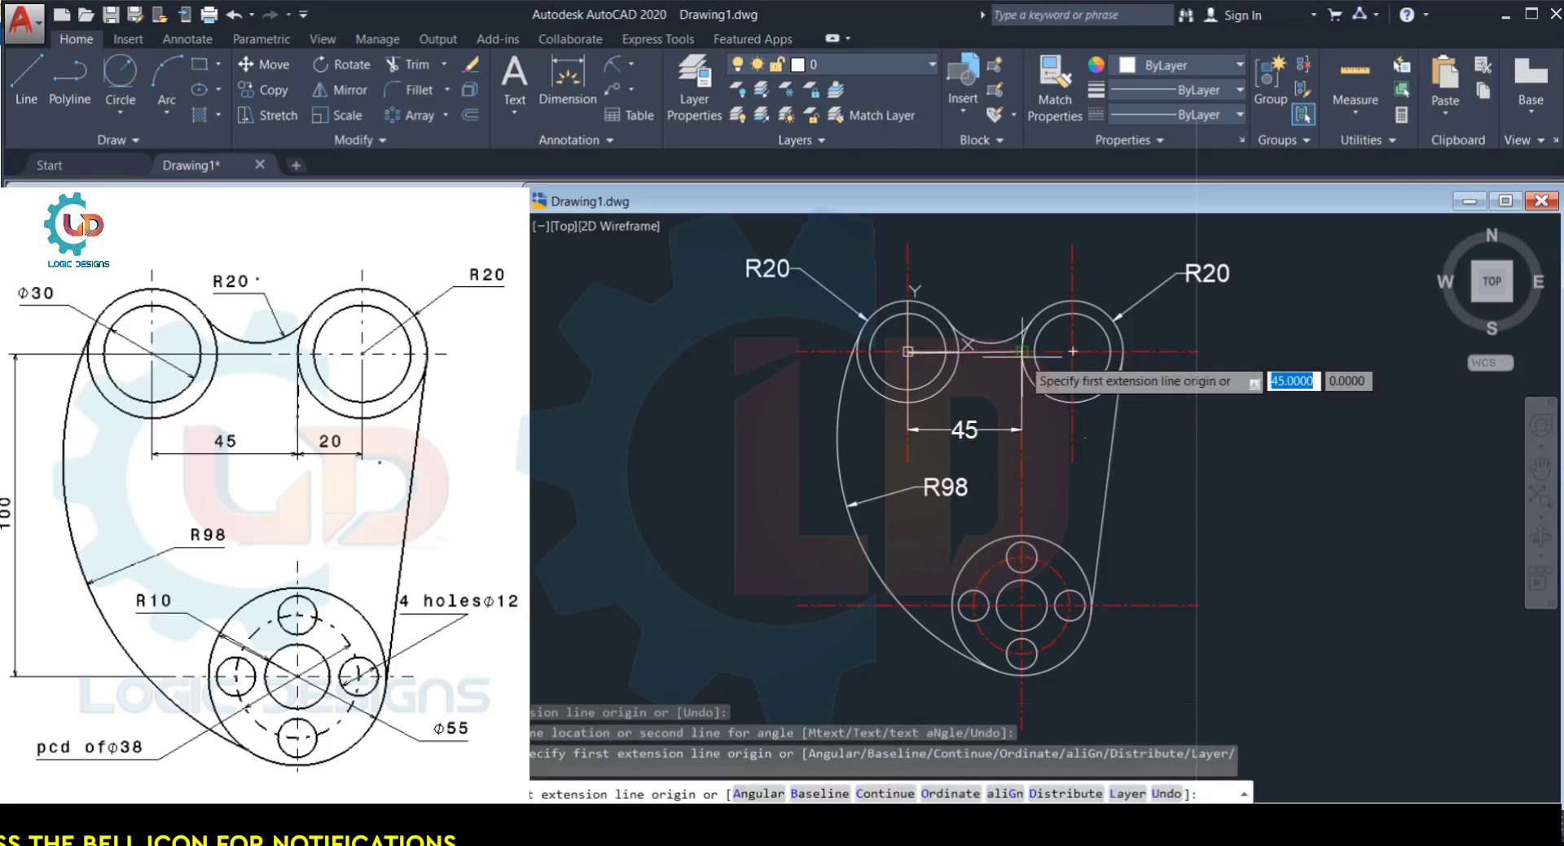
pyautogui.click(1072, 352)
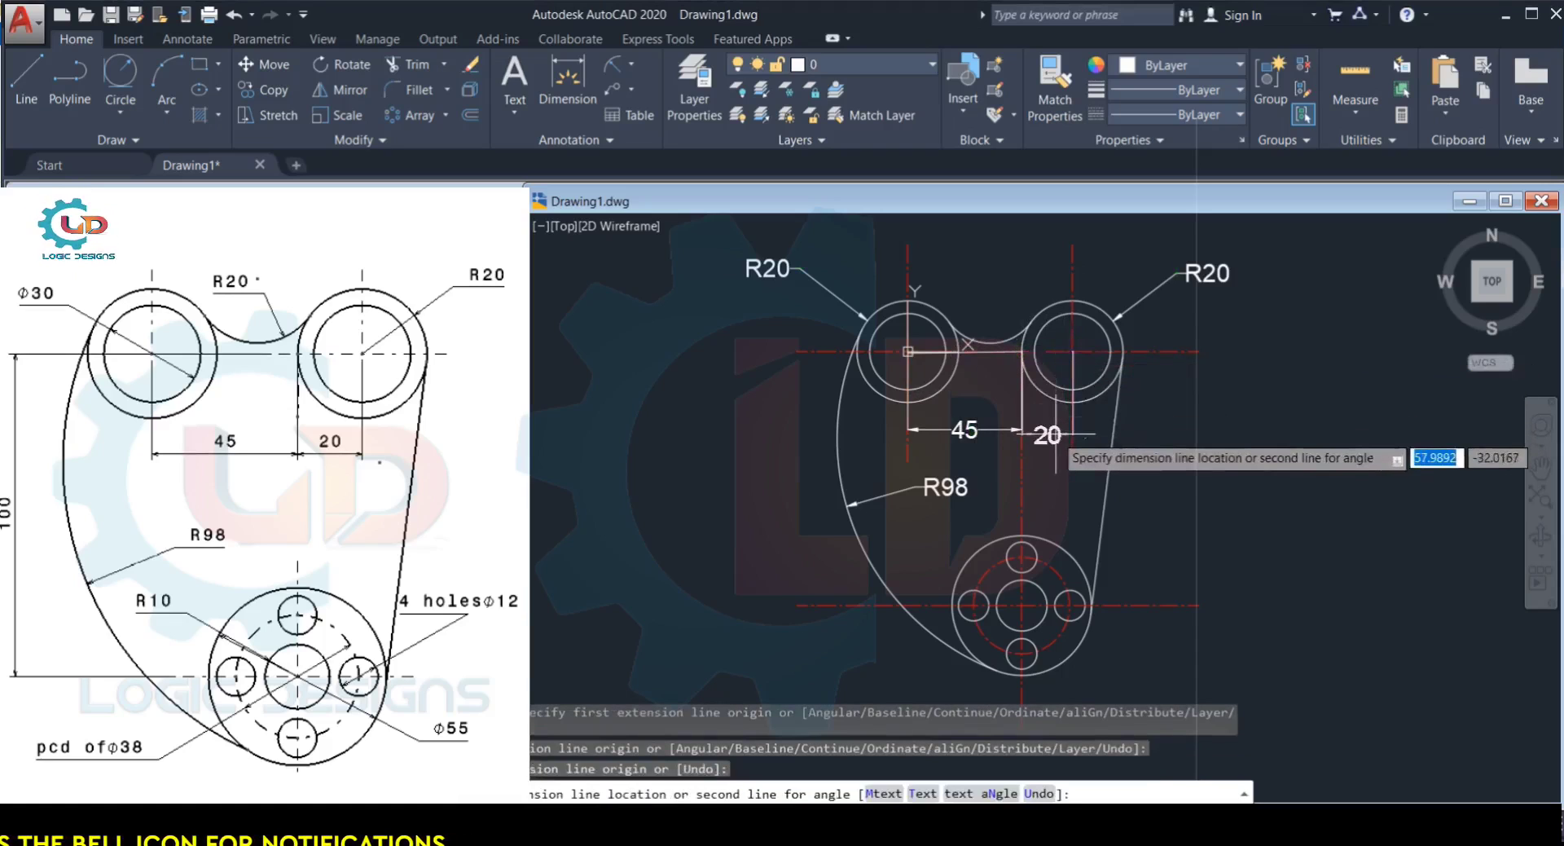
pyautogui.click(1056, 429)
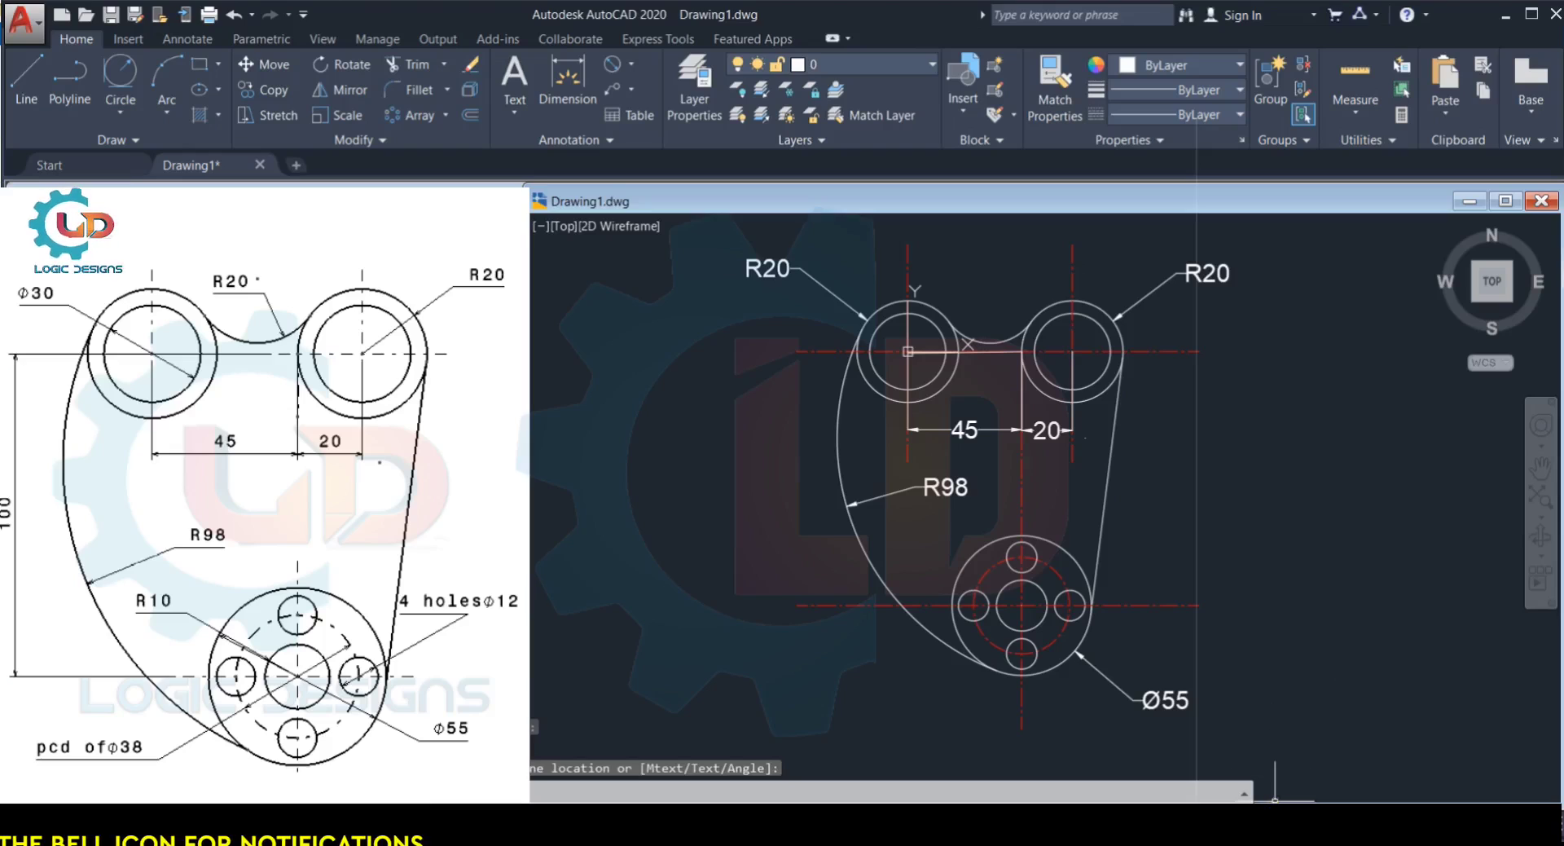
pyautogui.click(1288, 830)
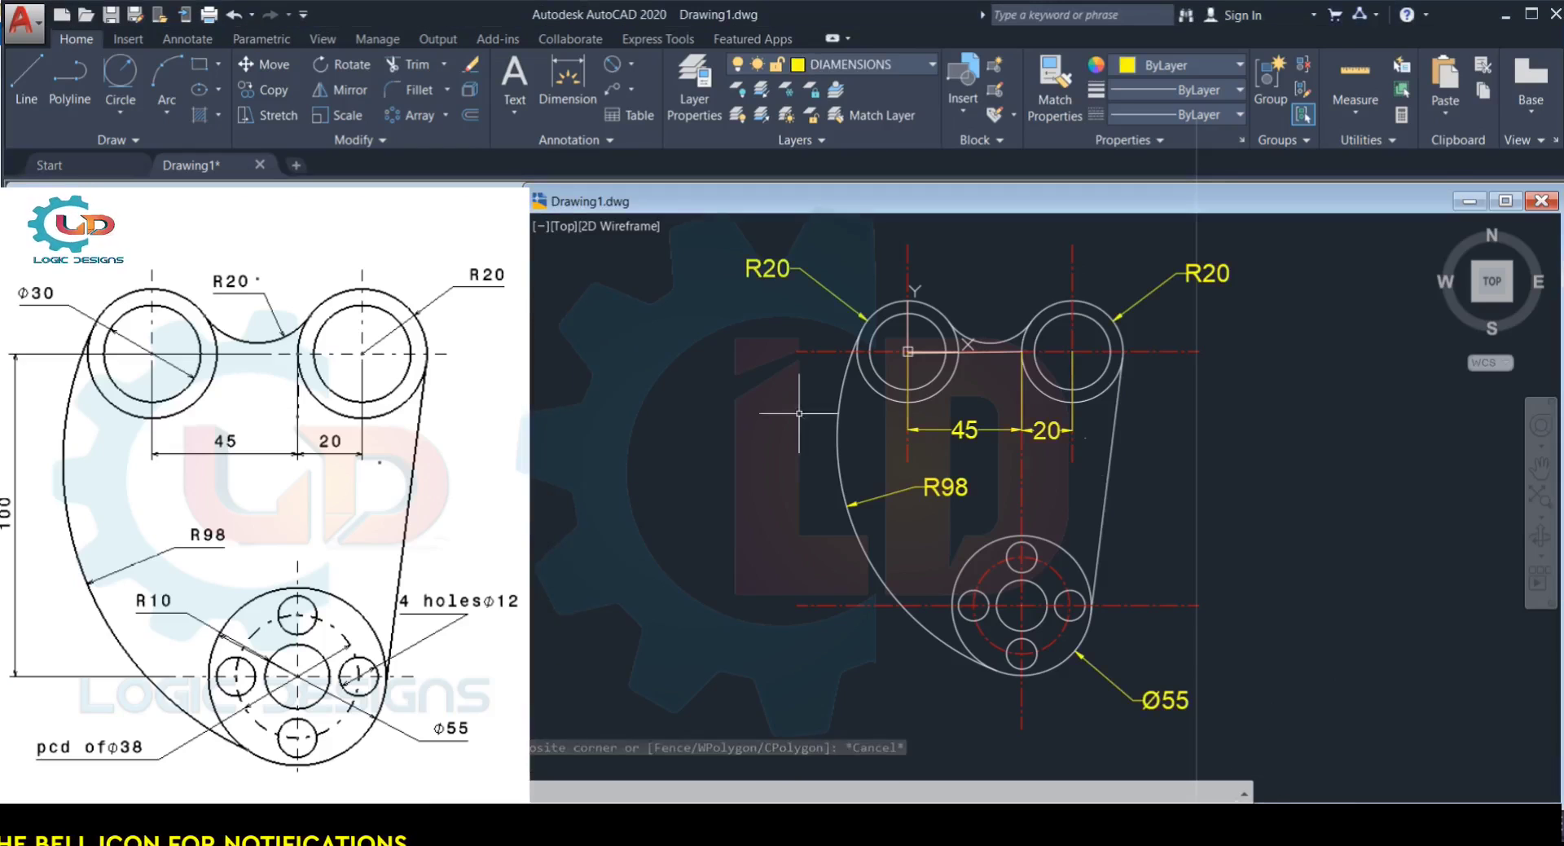
pyautogui.click(965, 429)
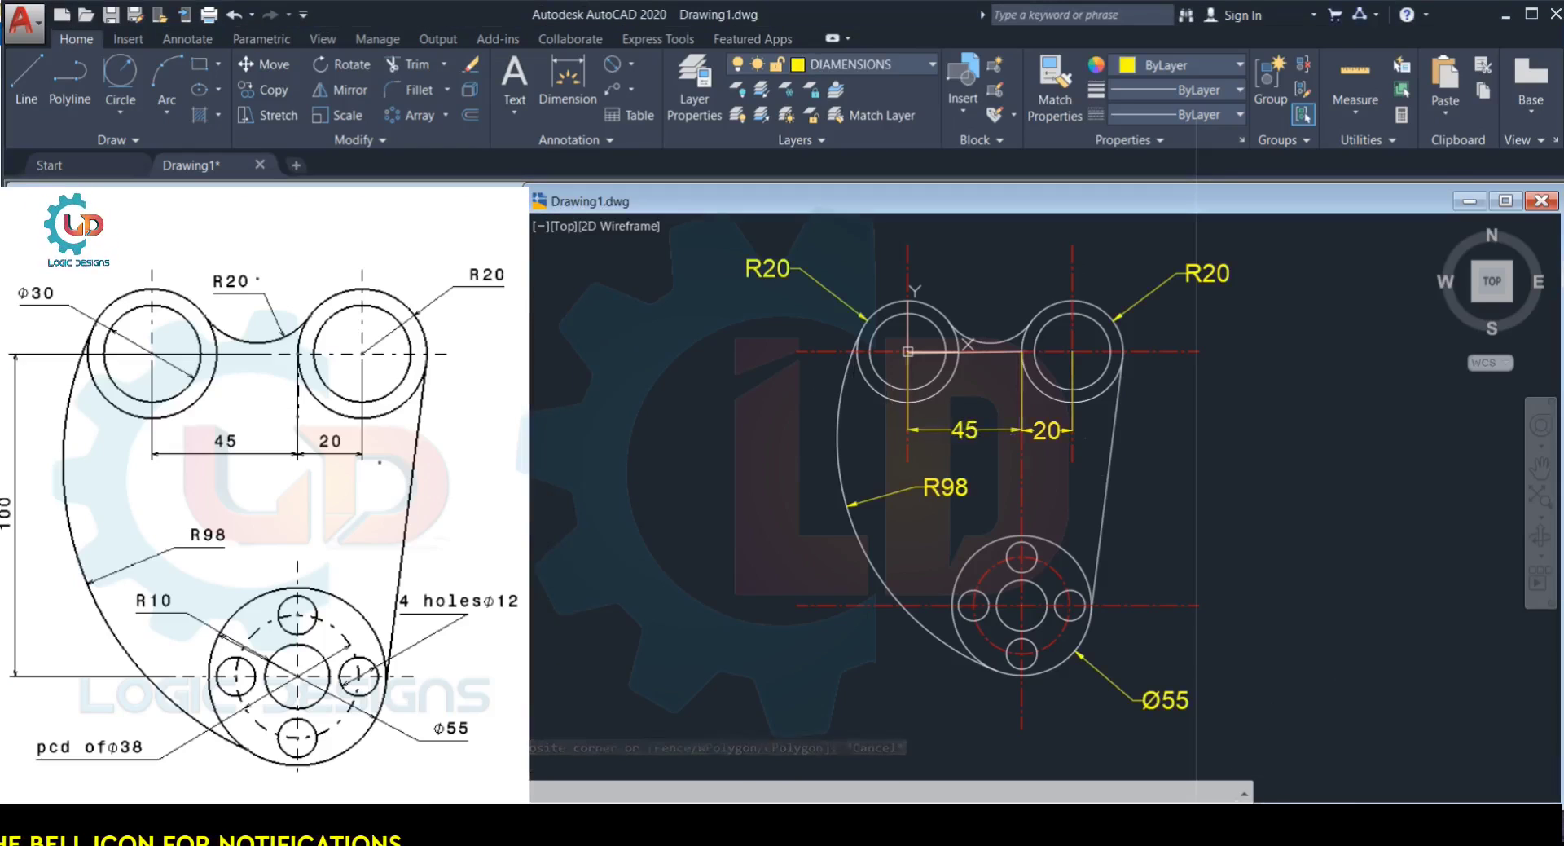
pyautogui.press('Escape')
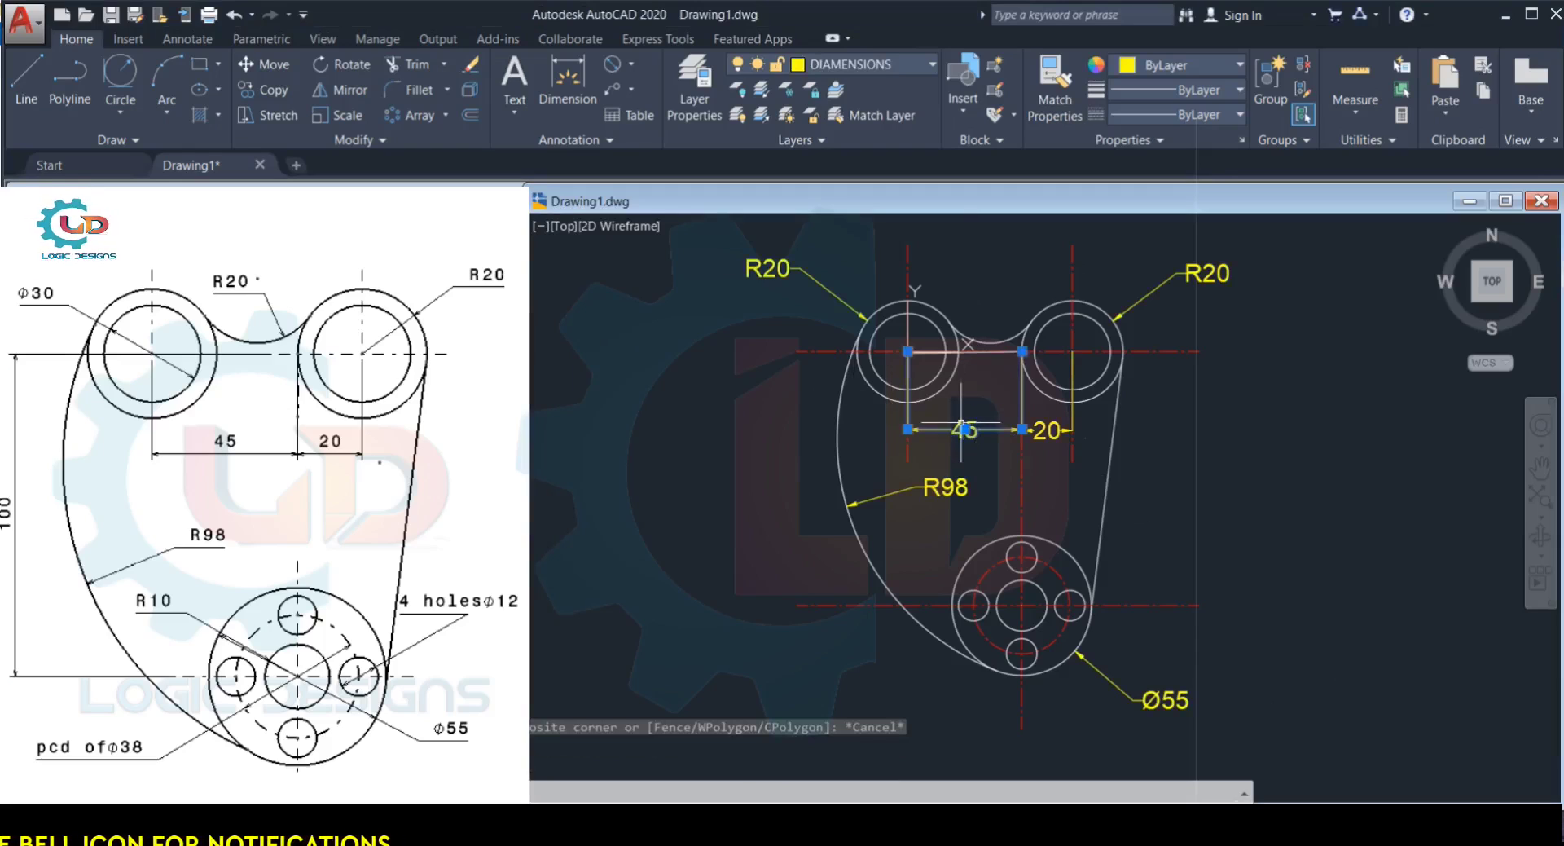
pyautogui.press('Escape')
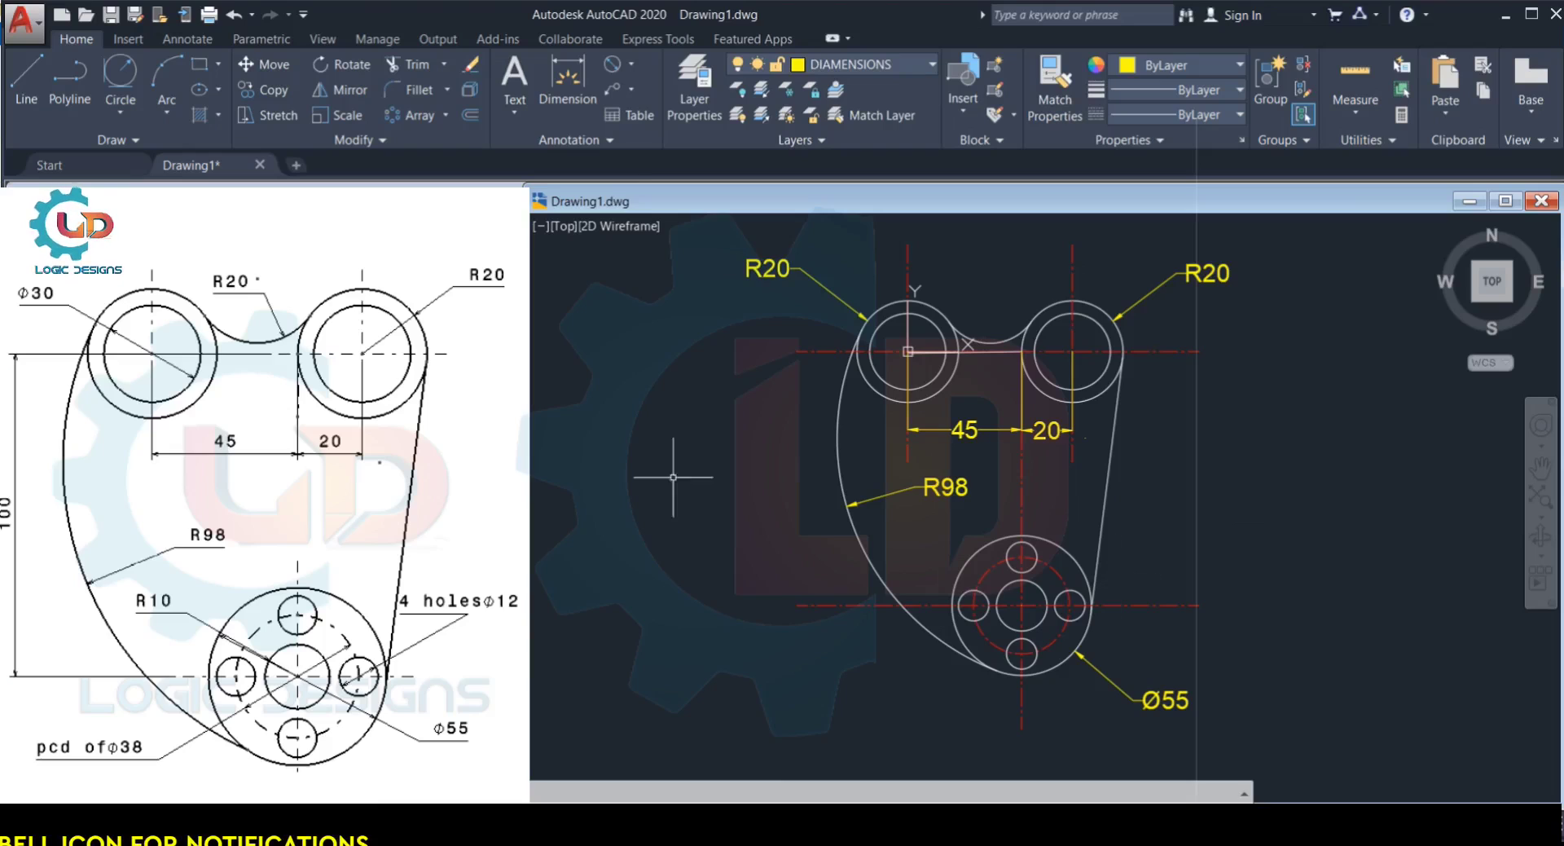
# Step: Add a radius dimension to the central hole of the large lower circle, placing its text below and to the left of the part
pyautogui.click(629, 65)
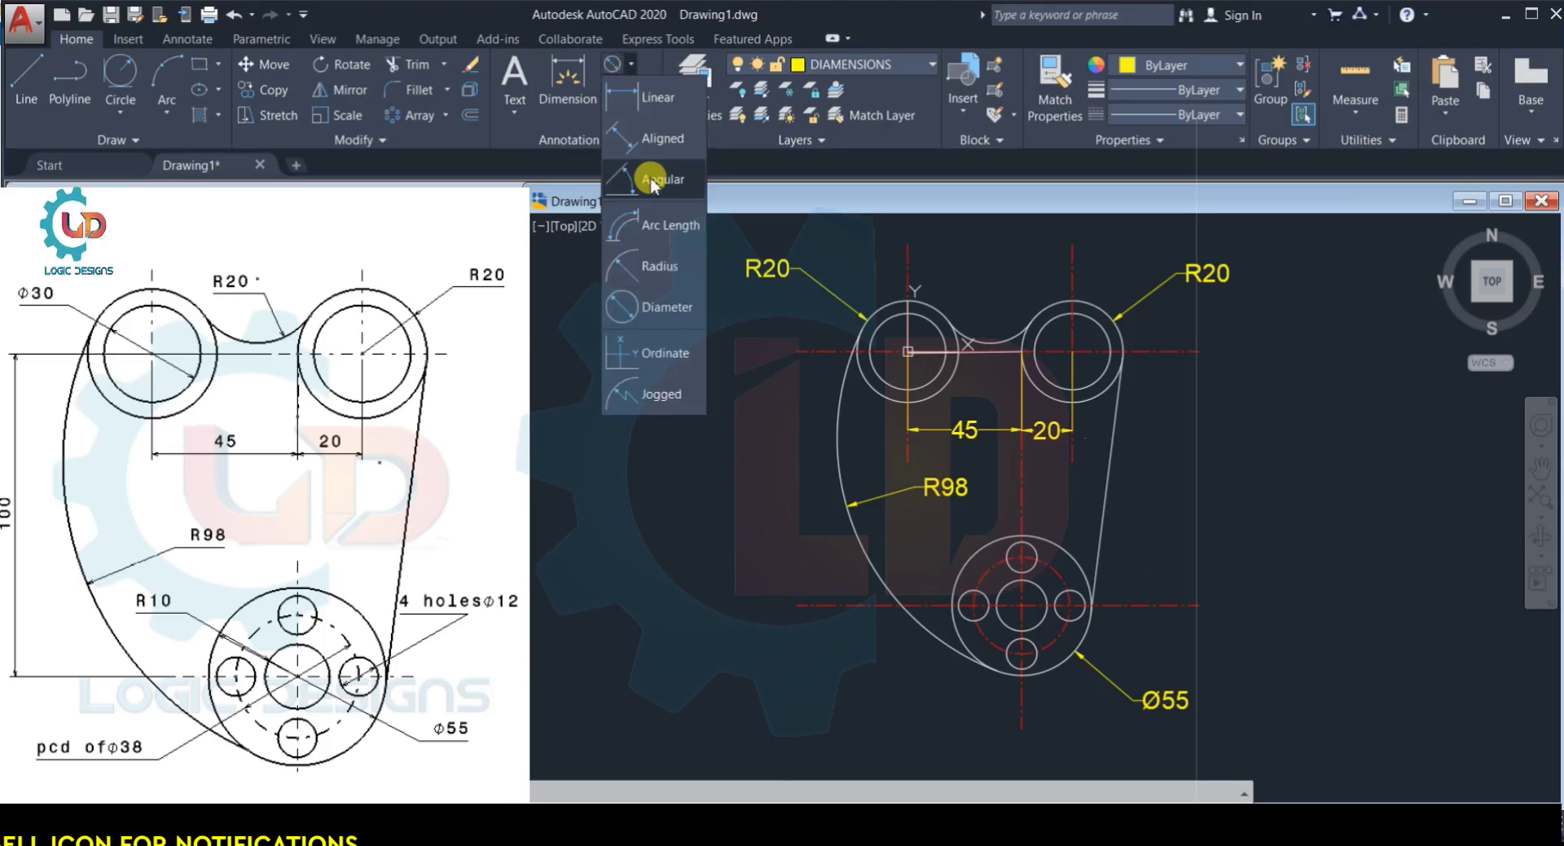
pyautogui.click(659, 265)
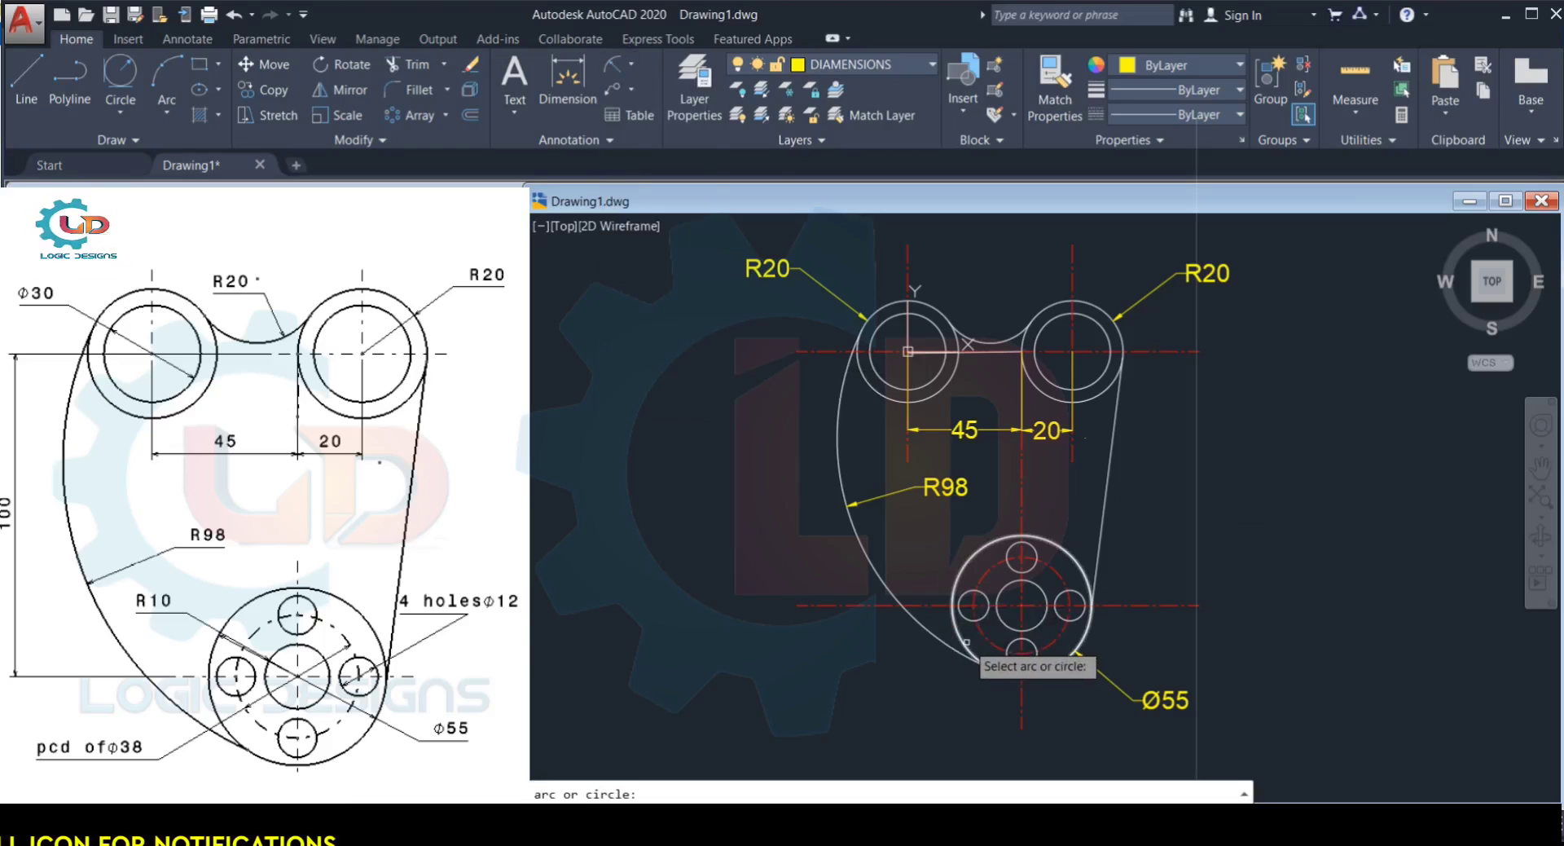
pyautogui.click(1004, 623)
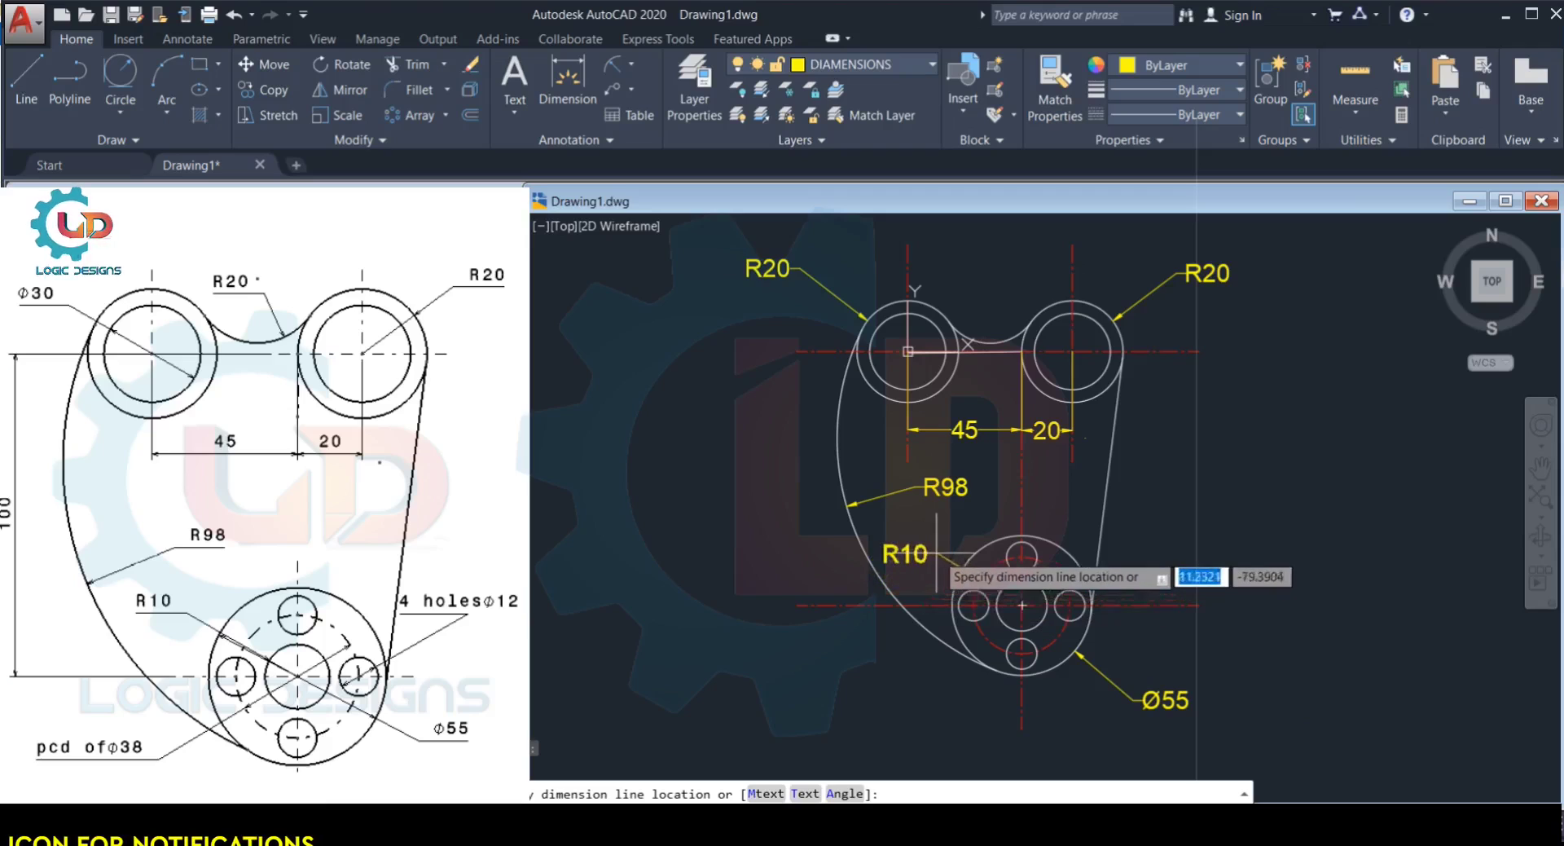
pyautogui.click(935, 714)
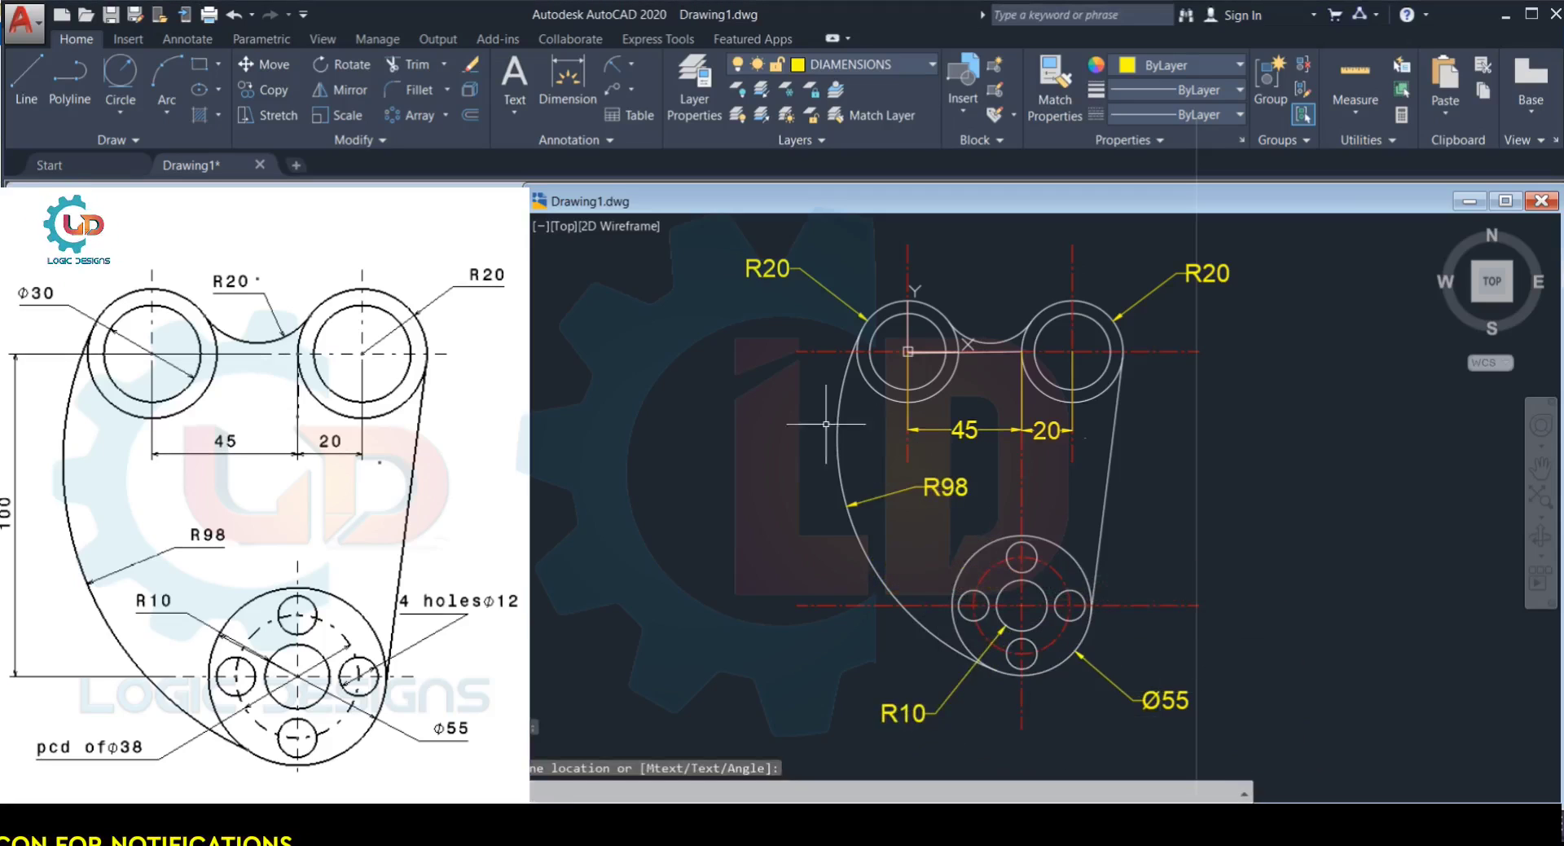
# Step: Dimension the vertical distance between the upper-left circle's center and the lower circle's center, placing it to the left of the outline
pyautogui.click(568, 79)
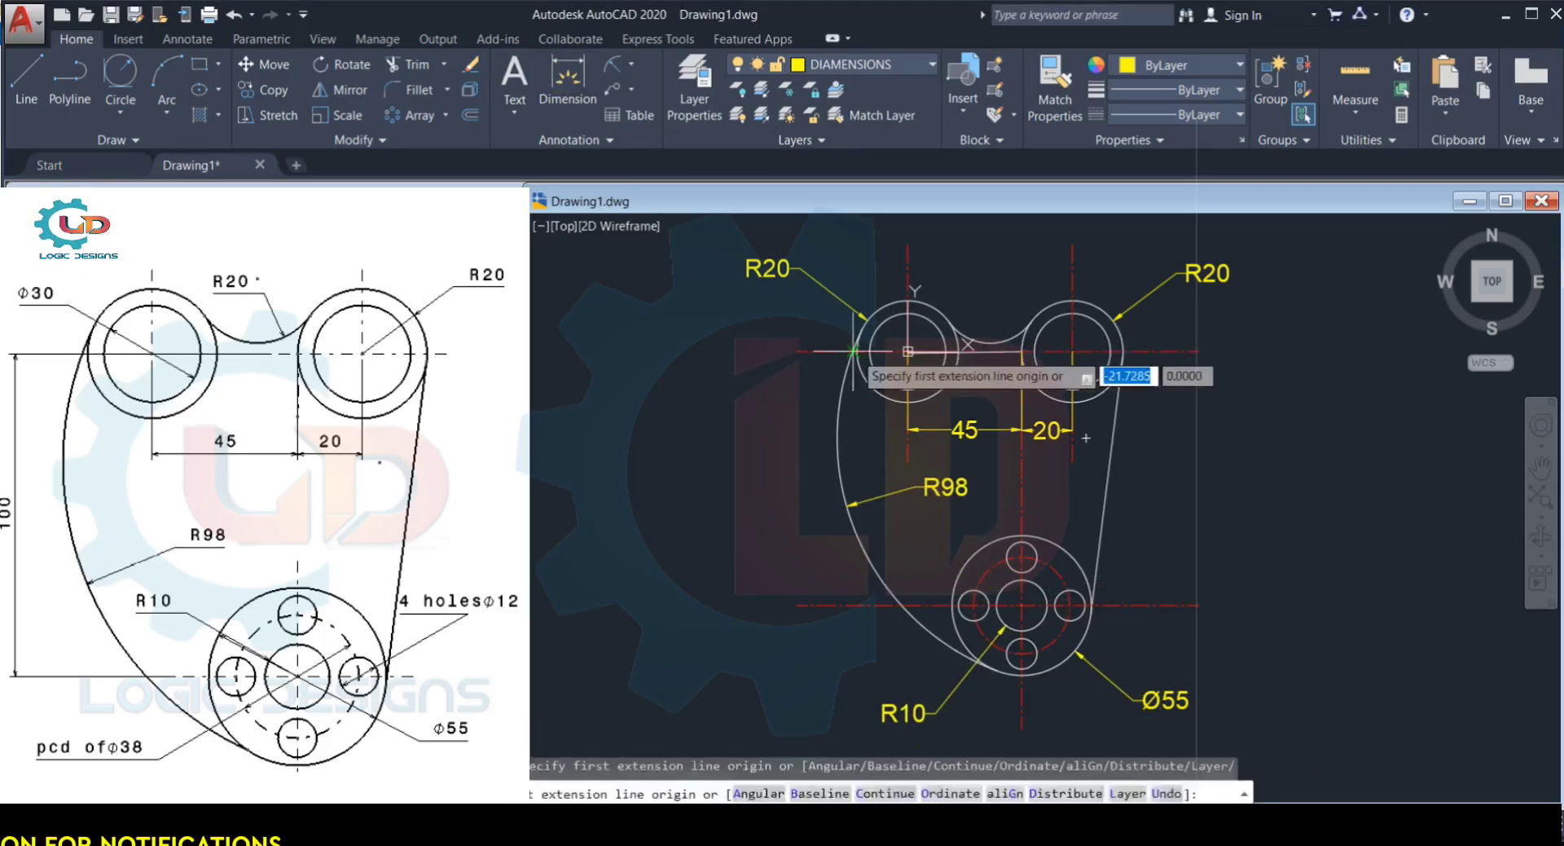
pyautogui.click(907, 351)
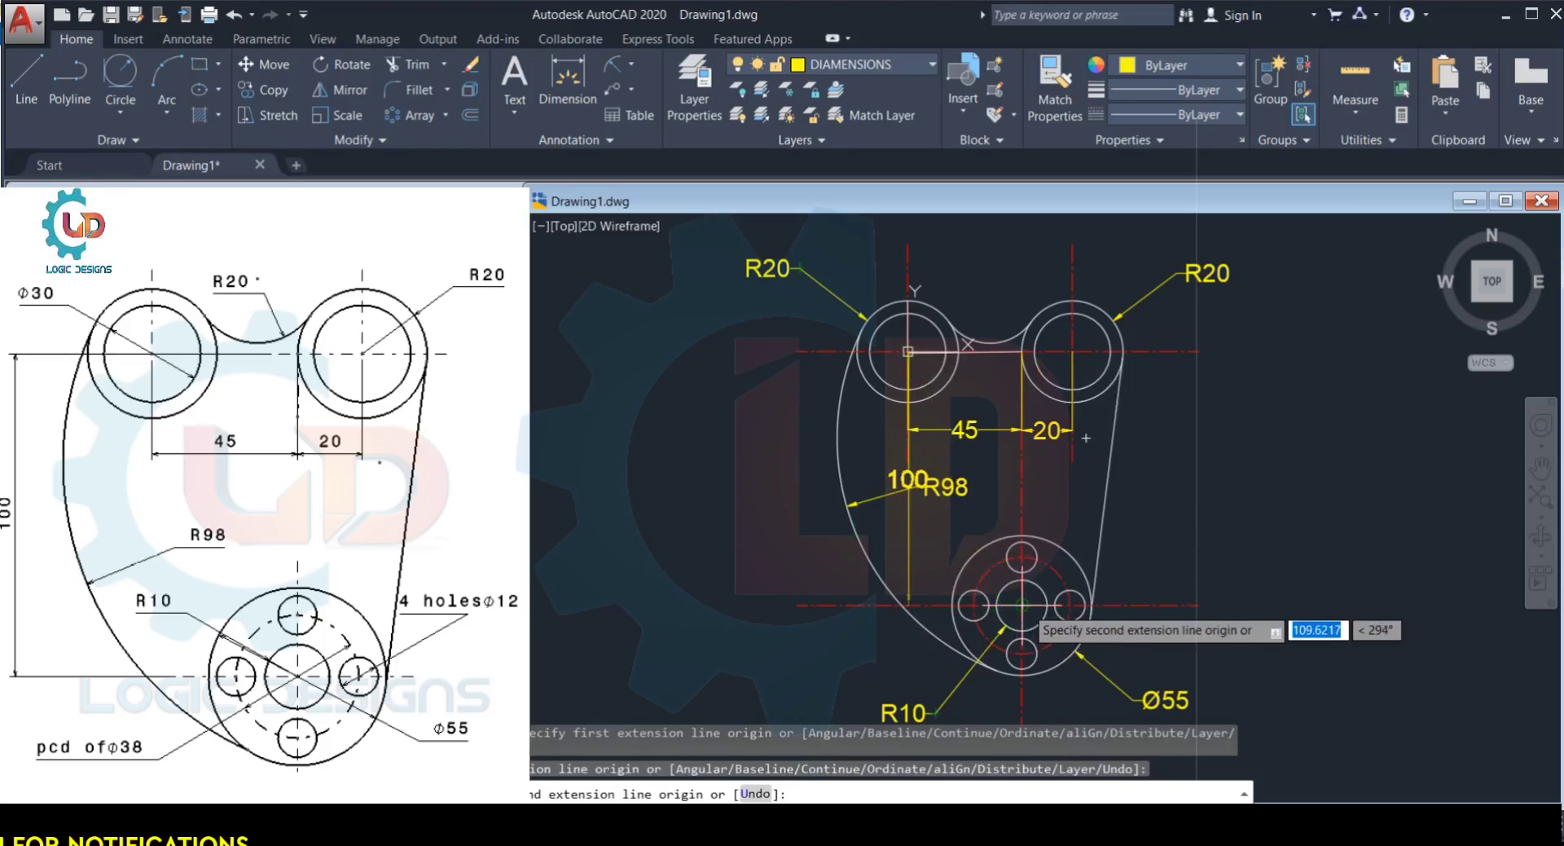
pyautogui.click(1021, 604)
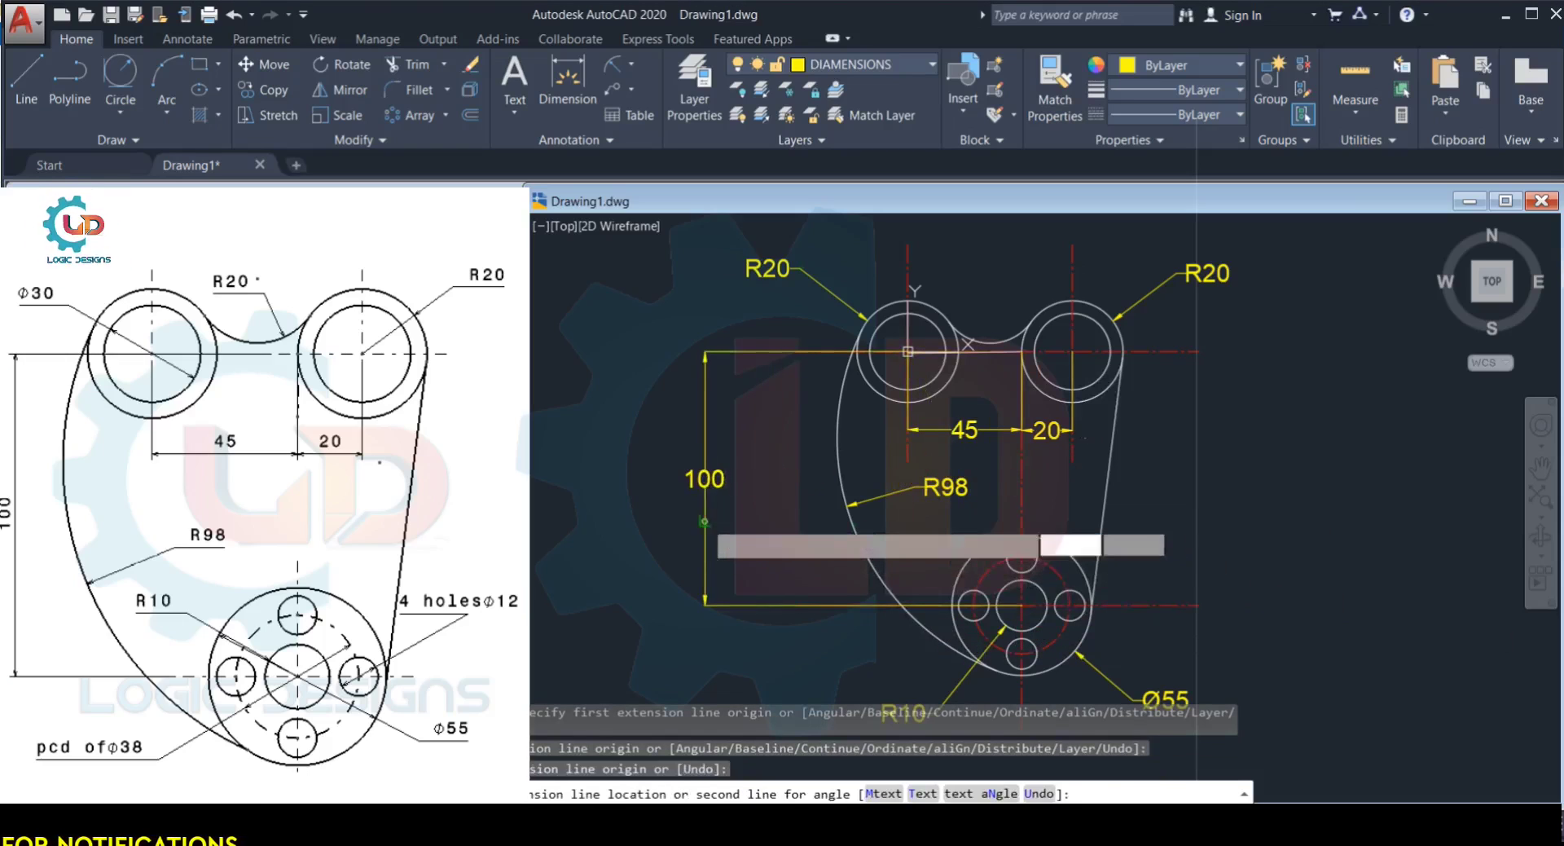
pyautogui.click(705, 542)
pyautogui.press('Escape')
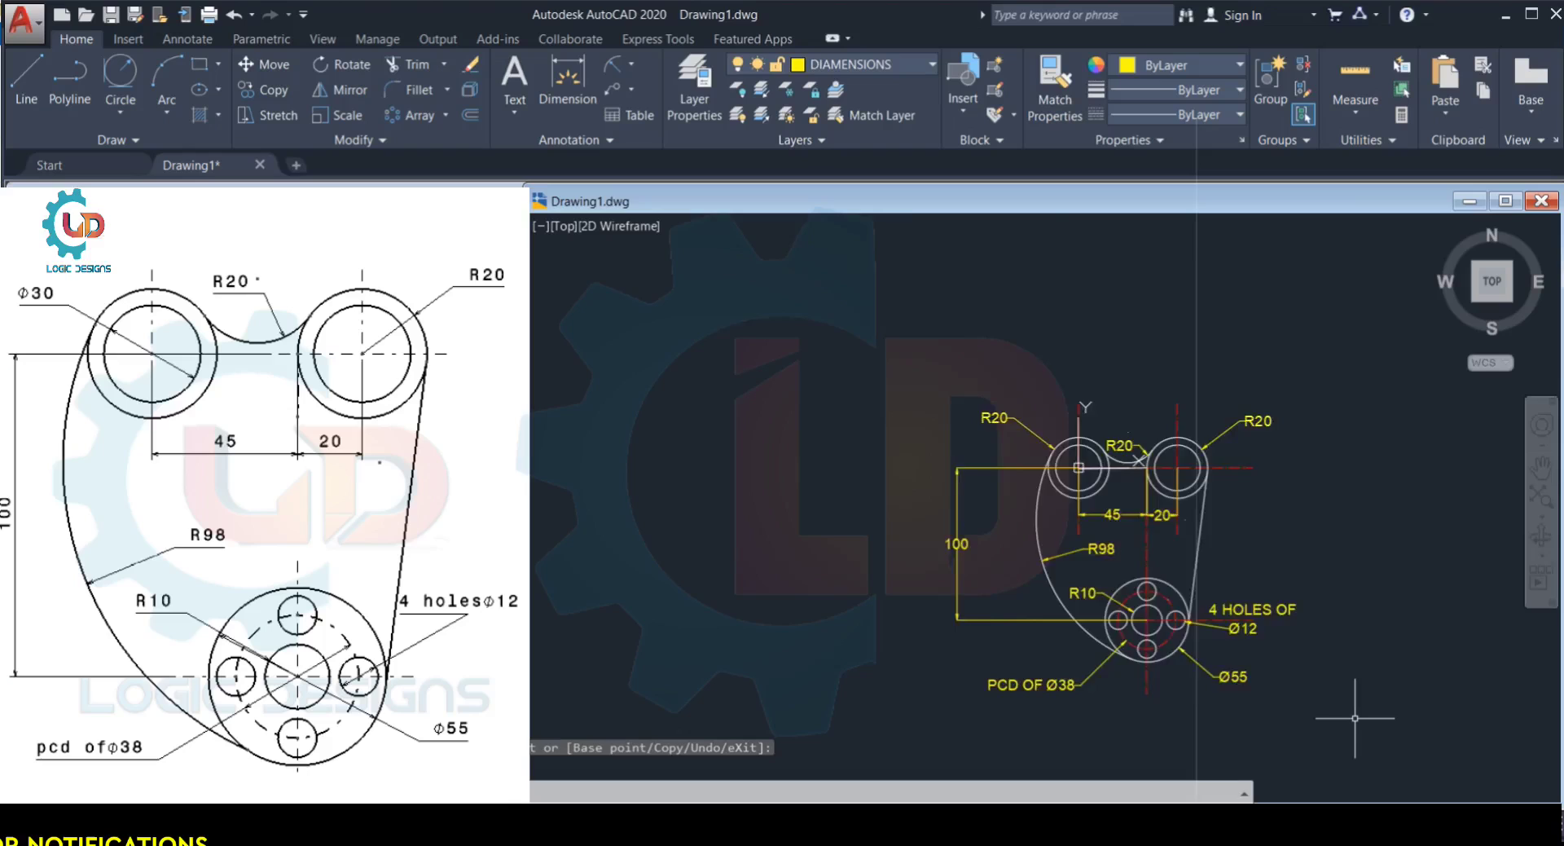
# Step: Add a diameter dimension to the upper-right inner circle, placing its text below and to the right of the circle, outside the outline
pyautogui.scroll(2, 1336, 699)
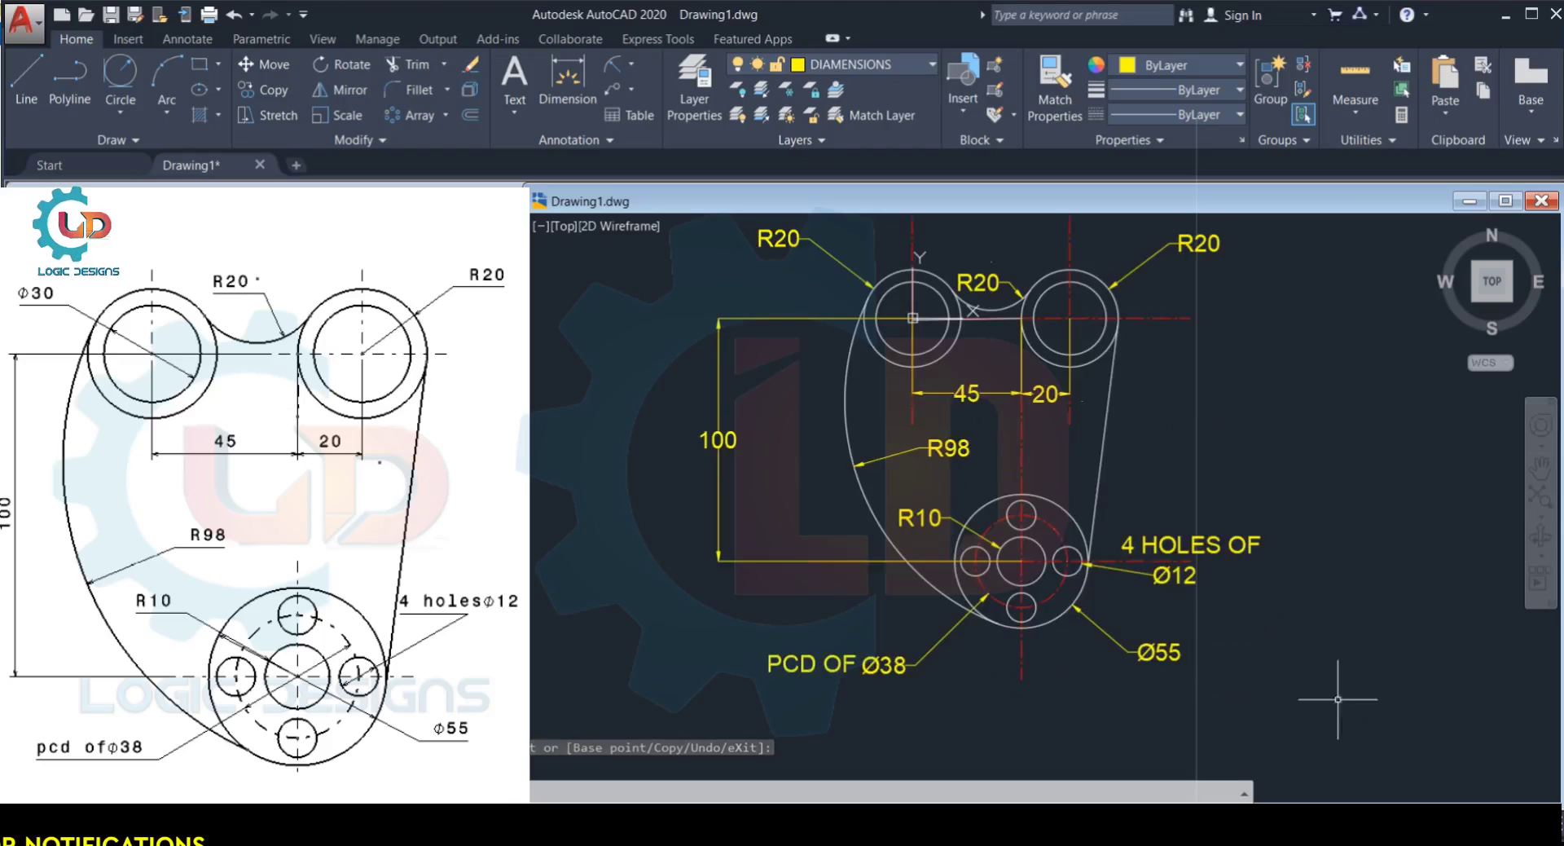
pyautogui.moveTo(1304, 477); pyautogui.dragTo(1343, 506, button='middle')
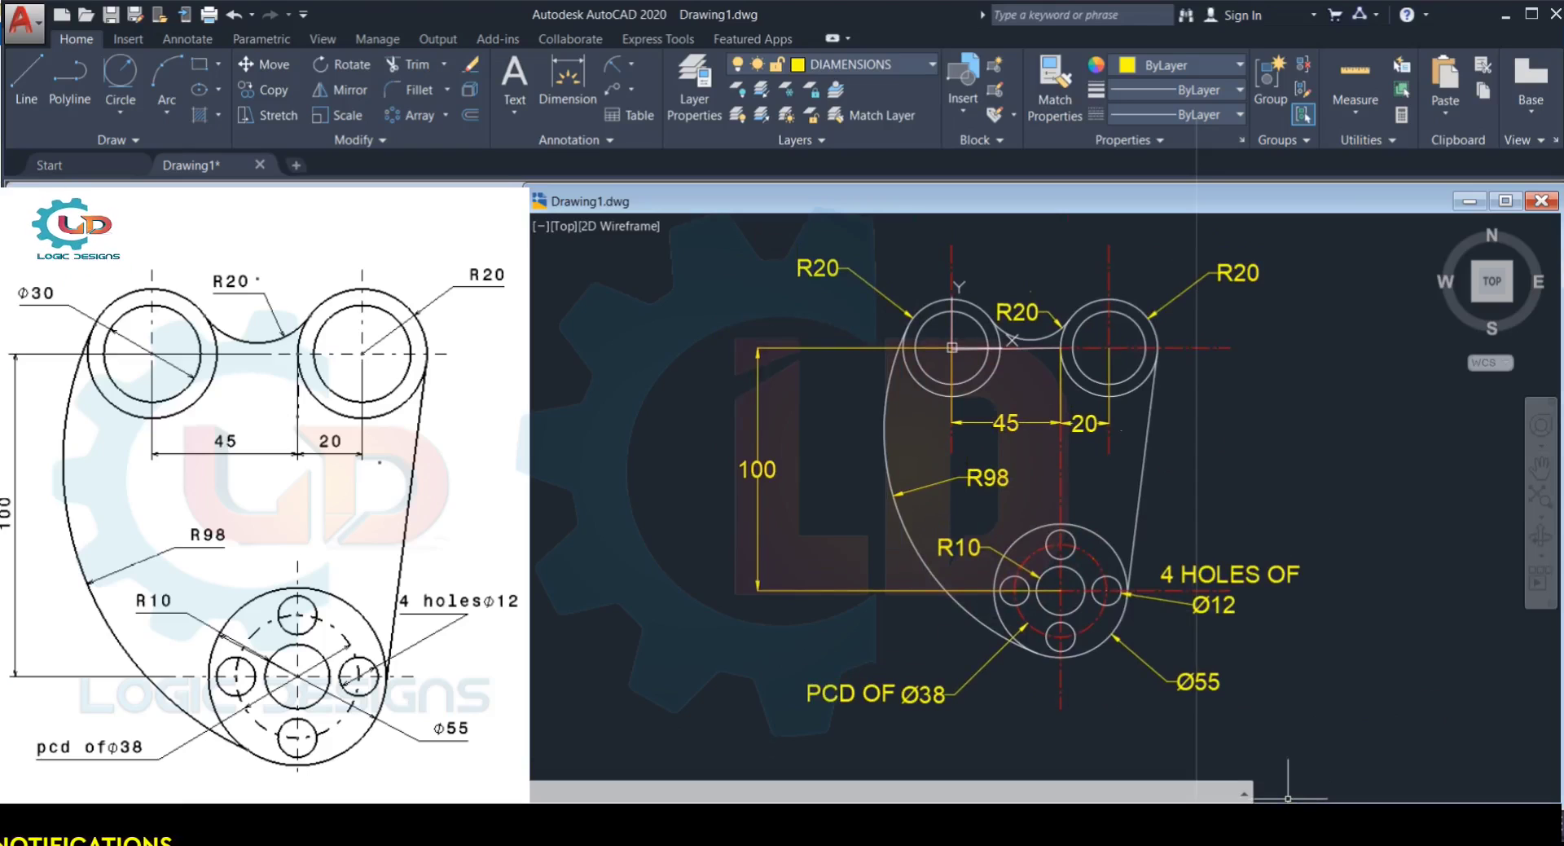
pyautogui.click(1432, 708)
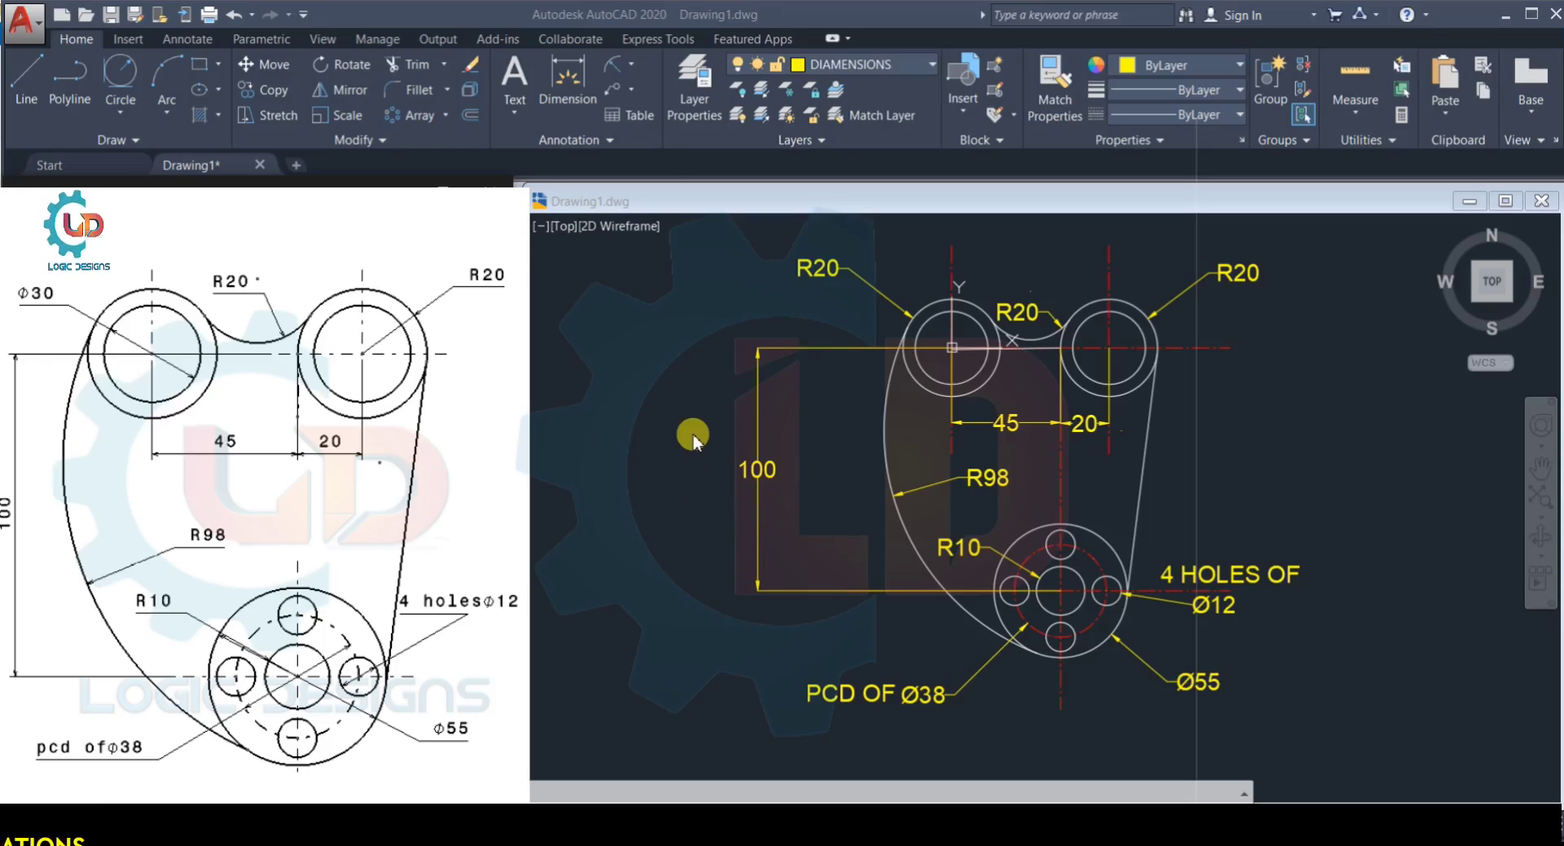
pyautogui.click(630, 67)
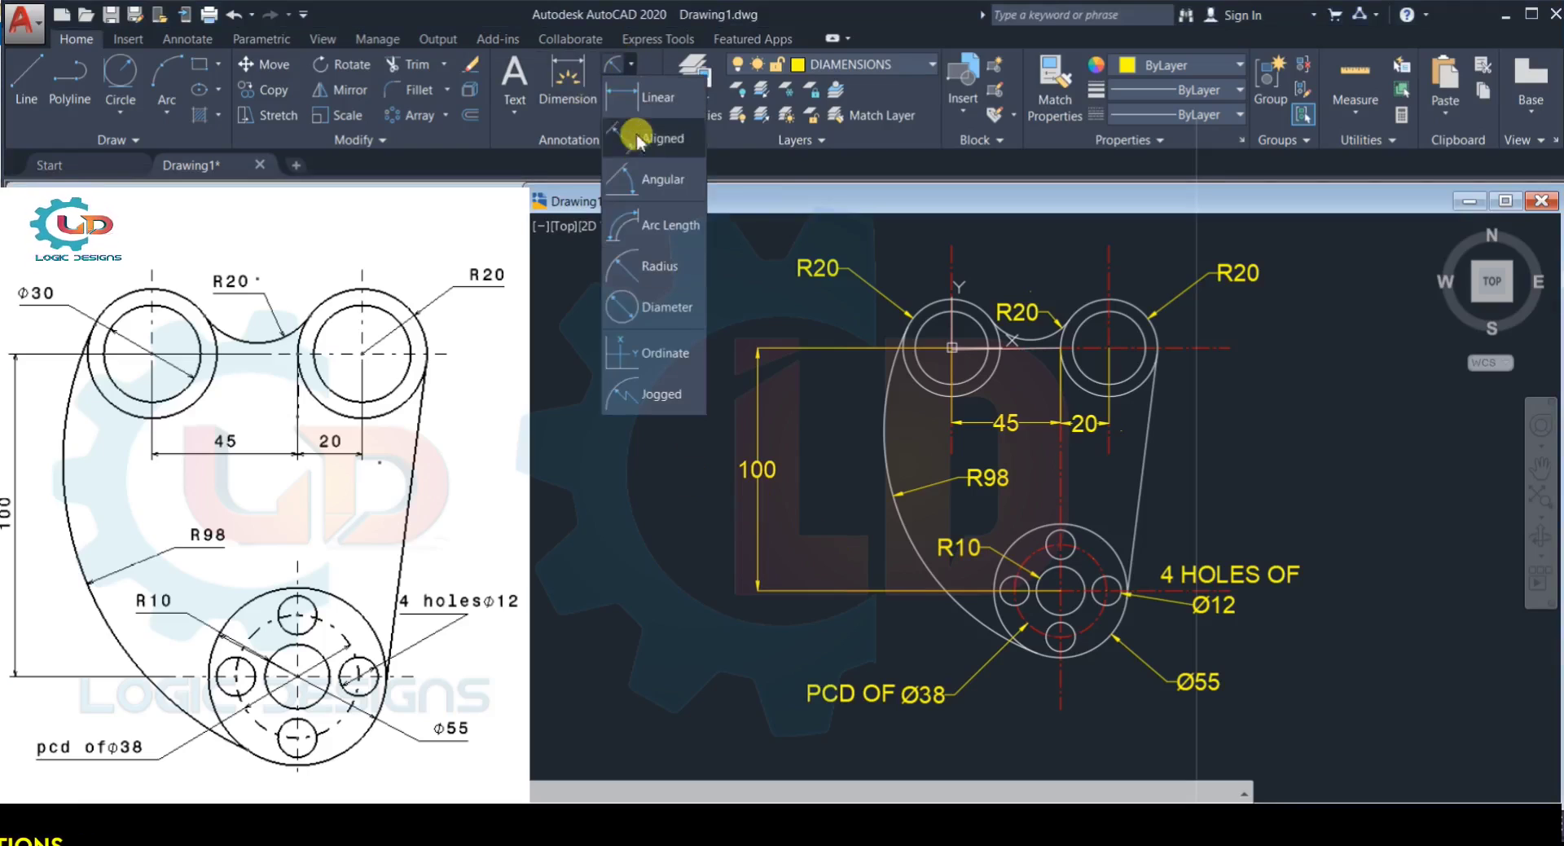
pyautogui.click(660, 306)
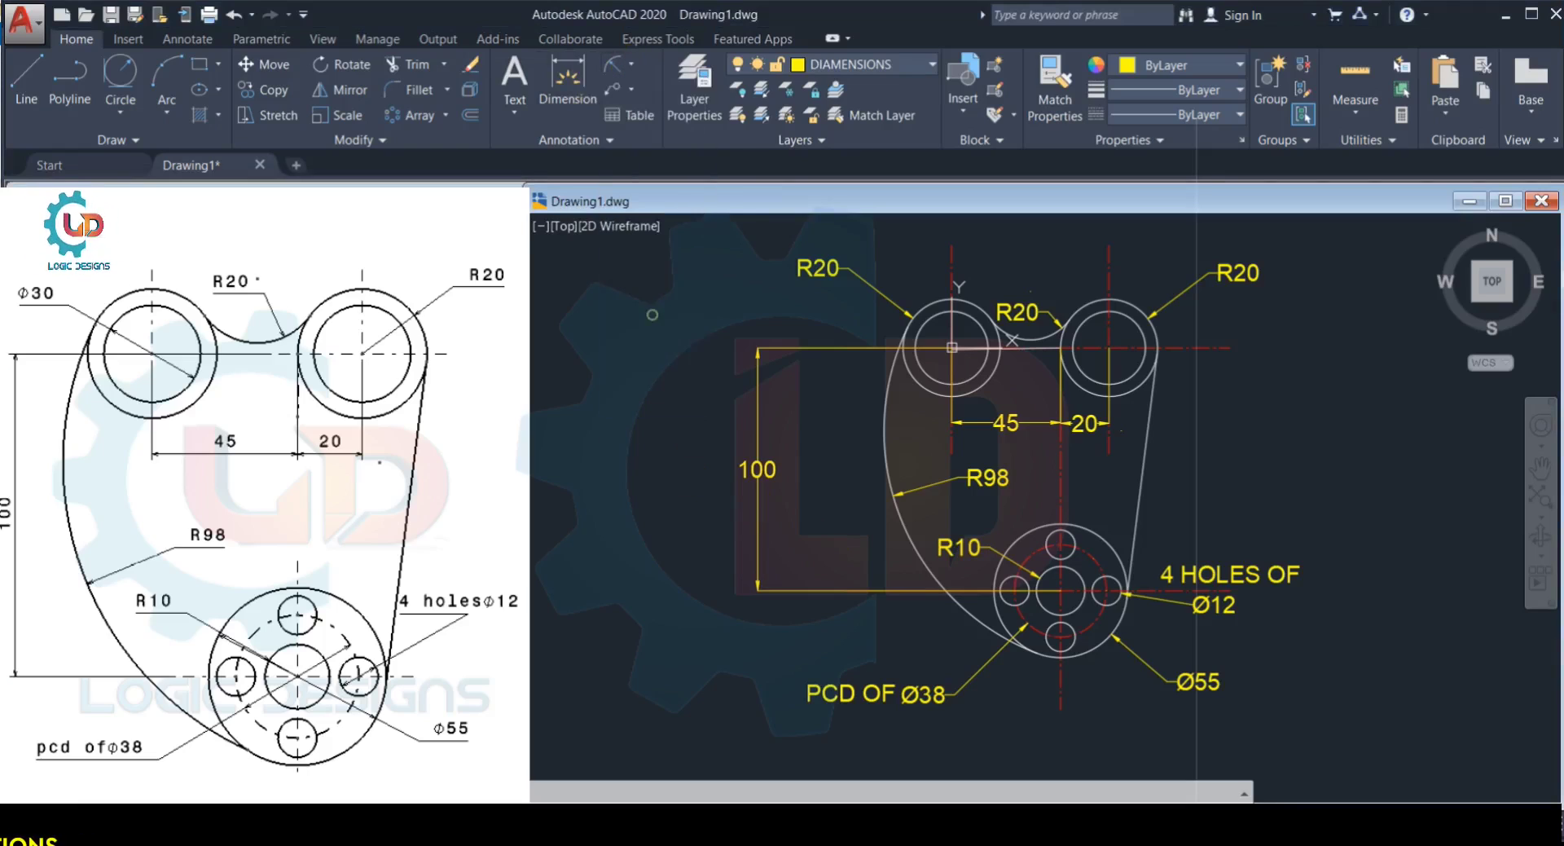
pyautogui.click(1146, 331)
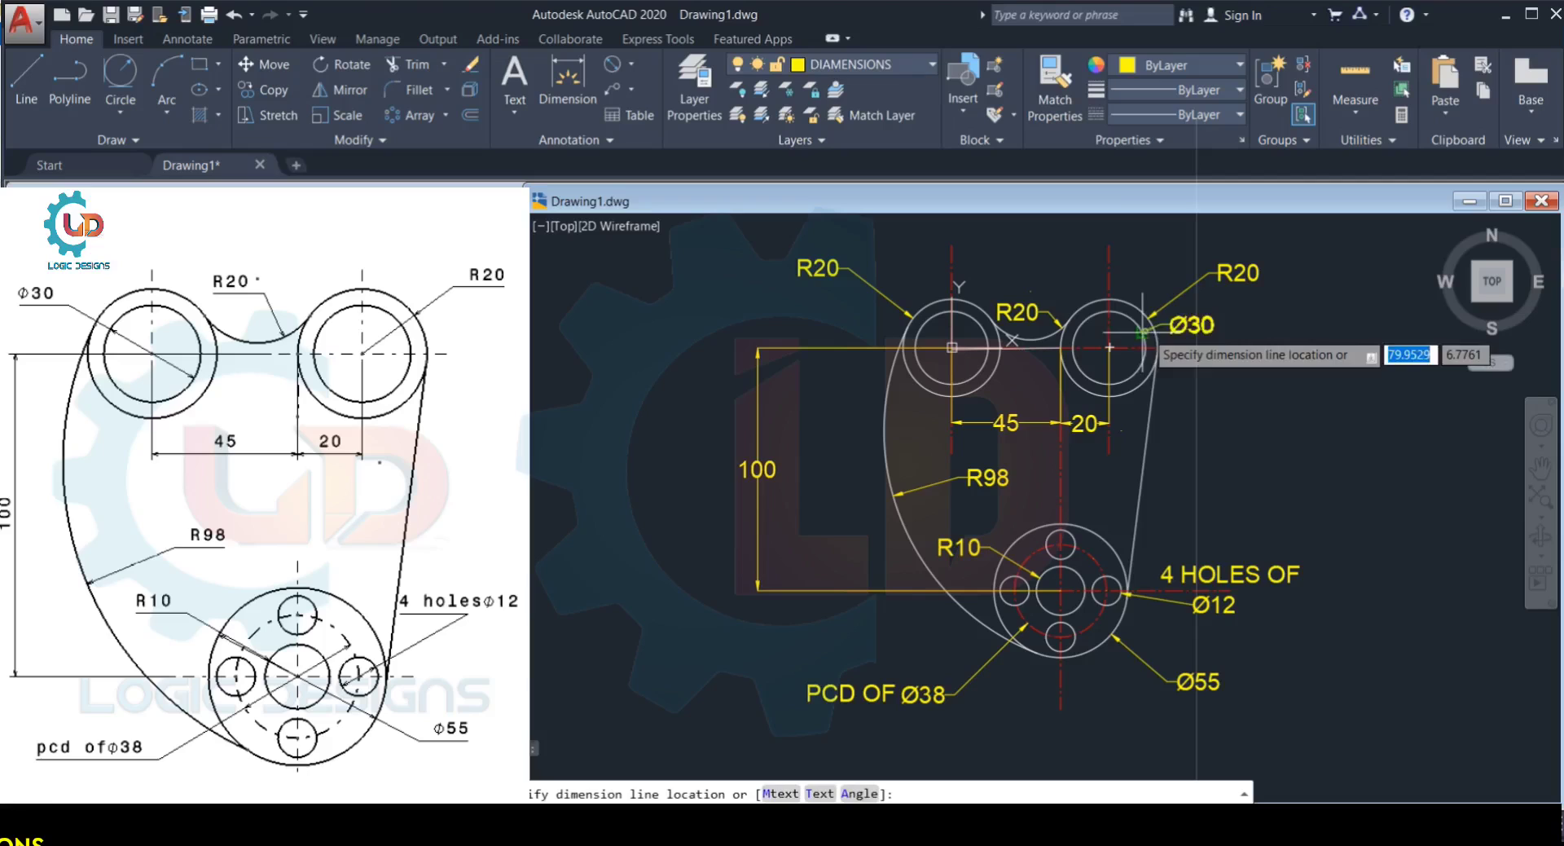
pyautogui.click(1204, 399)
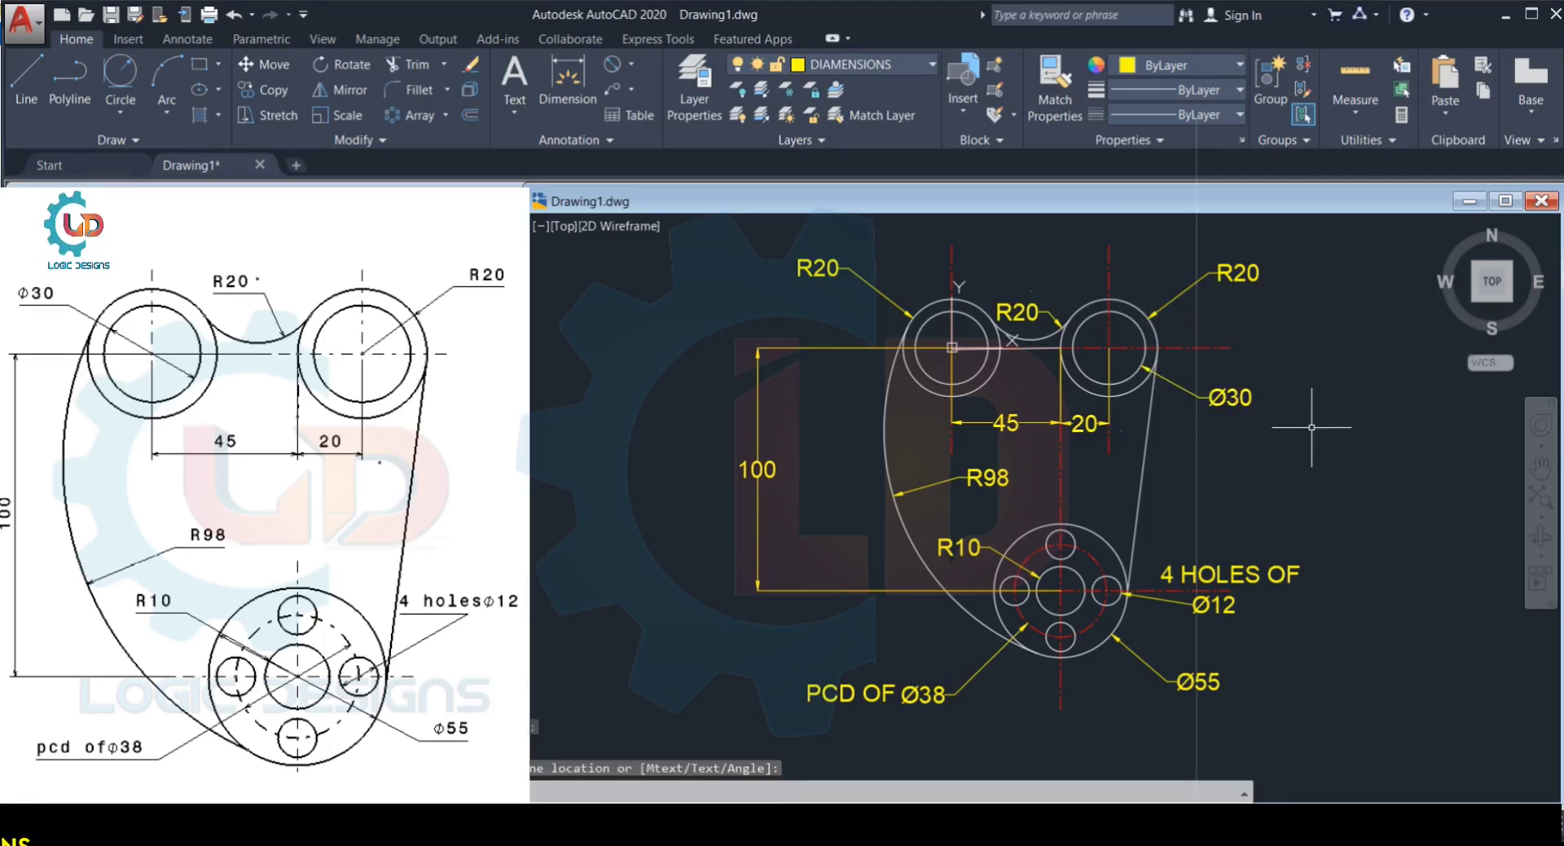